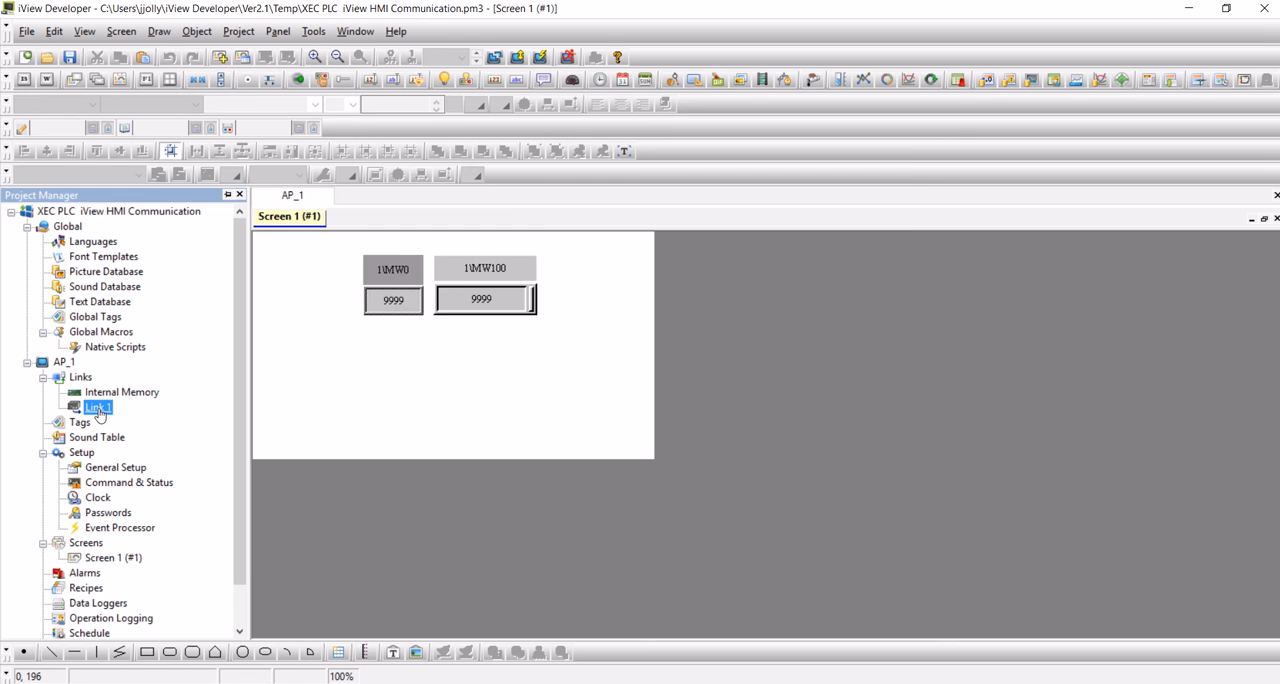
Open the properties of Link 1 and enable its sub-links, showing the sub-link settings.
{"action": "double_click", "coordinate": [97, 409]}
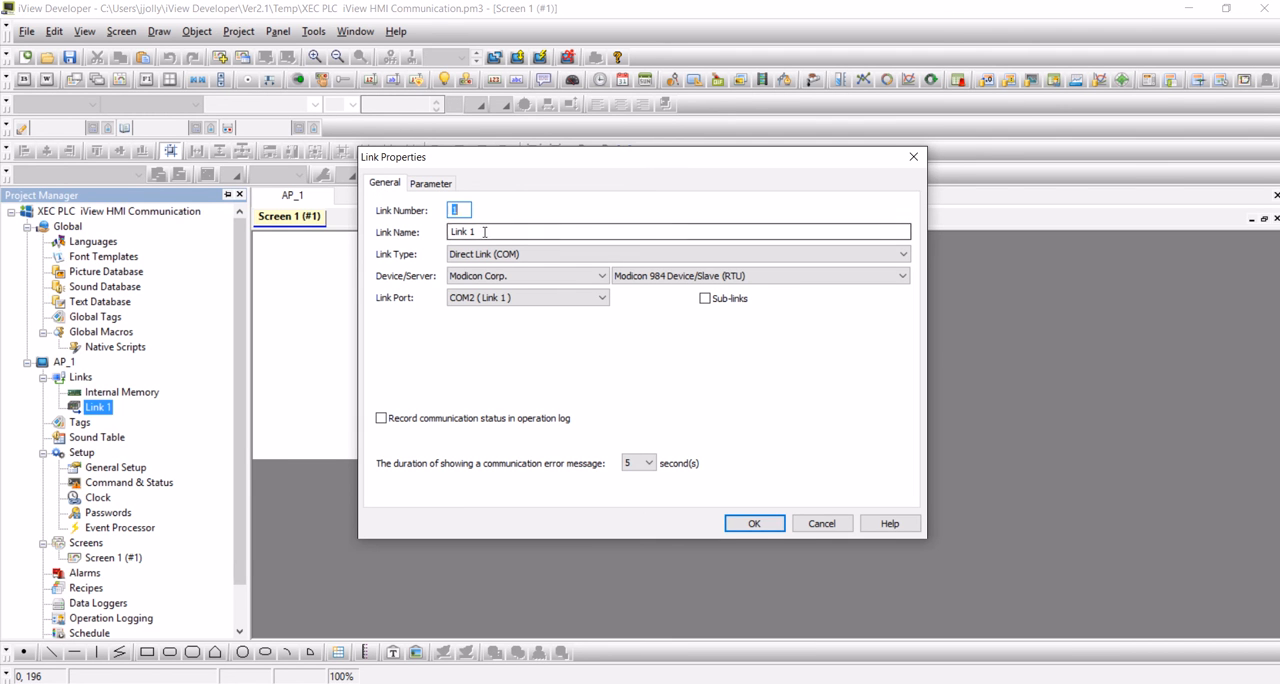
{"action": "key", "text": "Tab"}
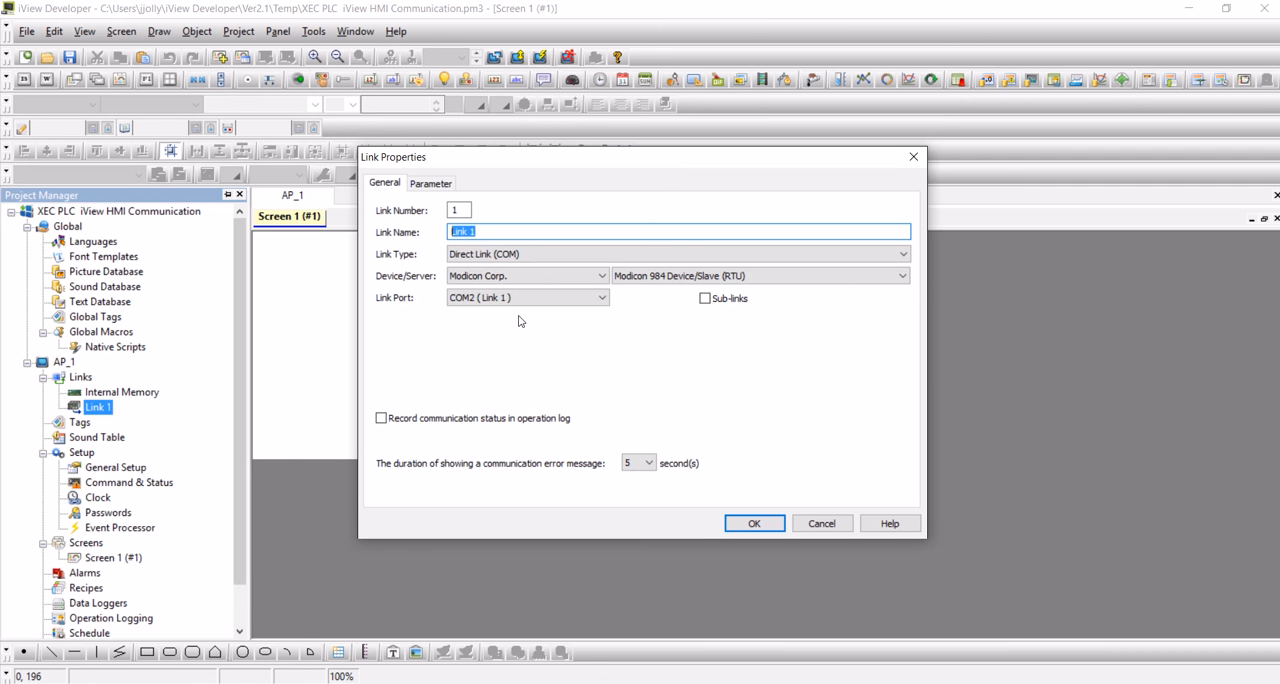
{"action": "left_click", "coordinate": [705, 299]}
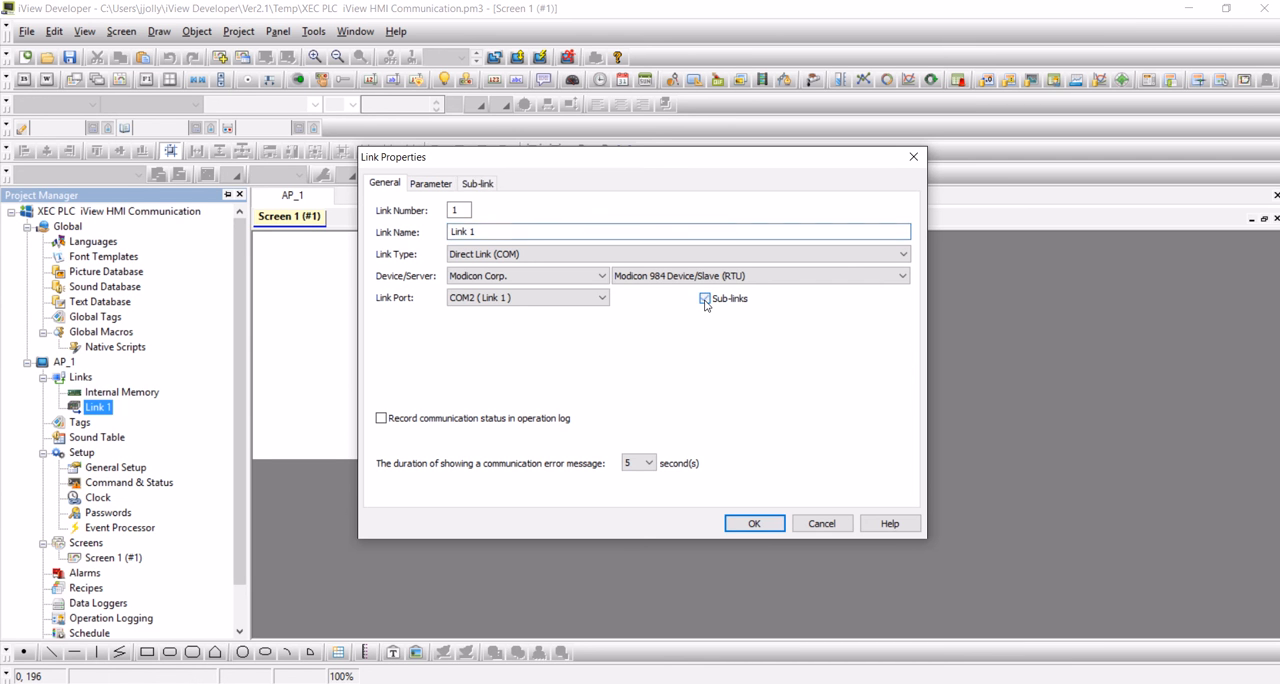
{"action": "left_click", "coordinate": [479, 186]}
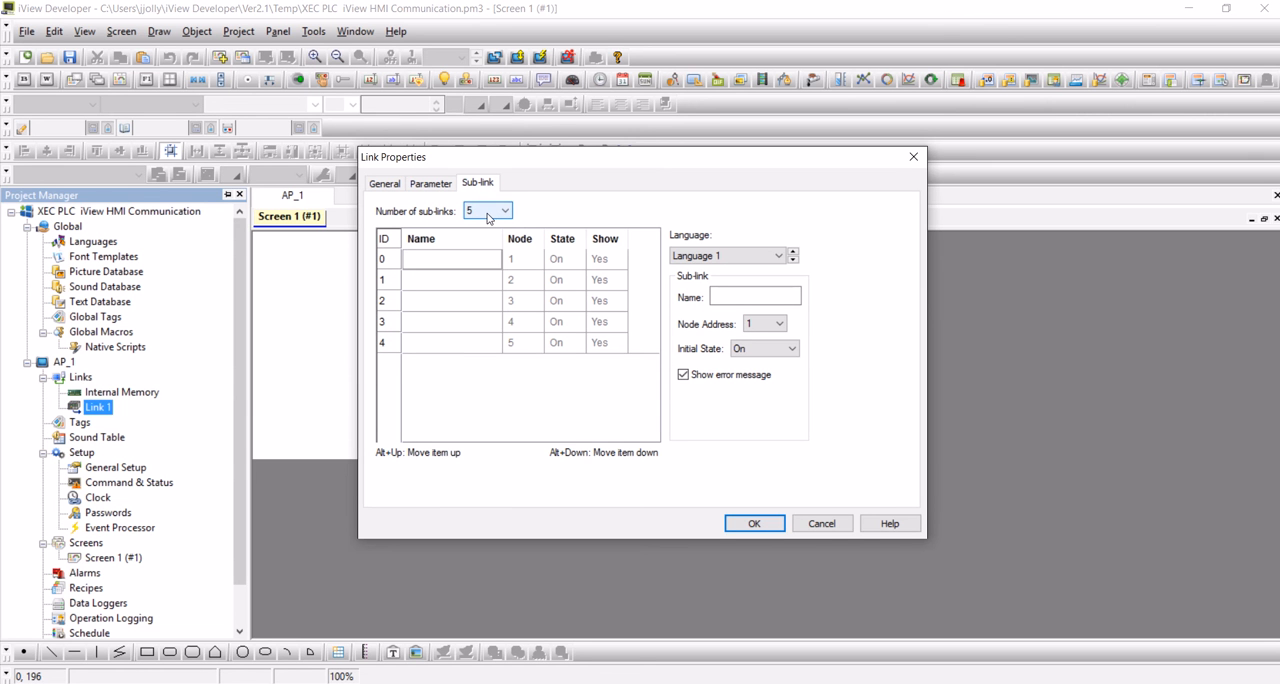
Examine the available choices for the number of sub-links, the node address and the initial state.
{"action": "left_click", "coordinate": [488, 217]}
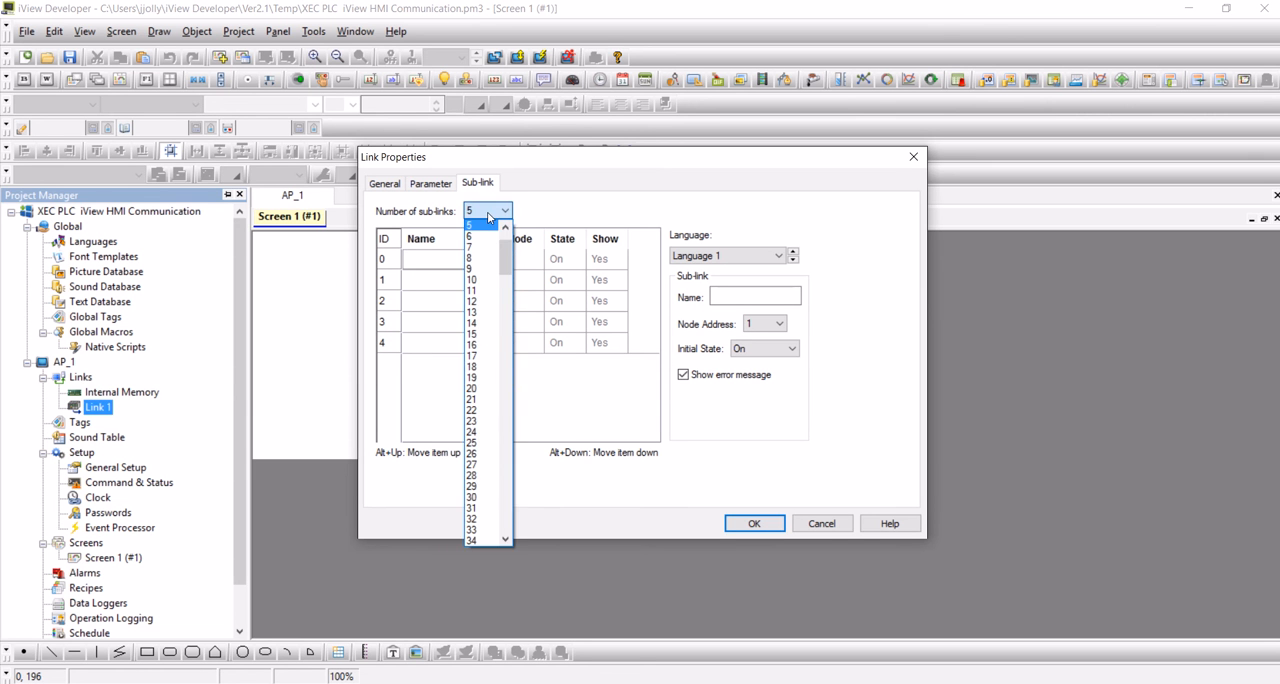
{"action": "left_click", "coordinate": [488, 217]}
{"action": "left_click", "coordinate": [734, 297]}
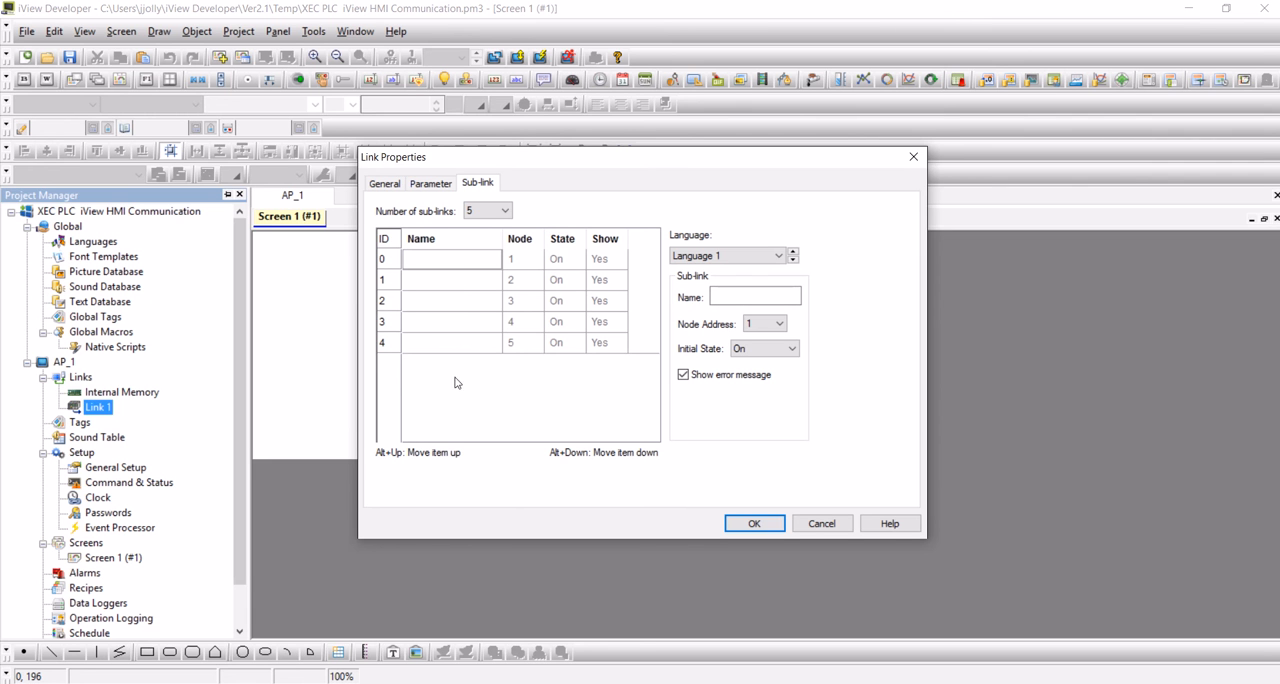
{"action": "left_click", "coordinate": [776, 325]}
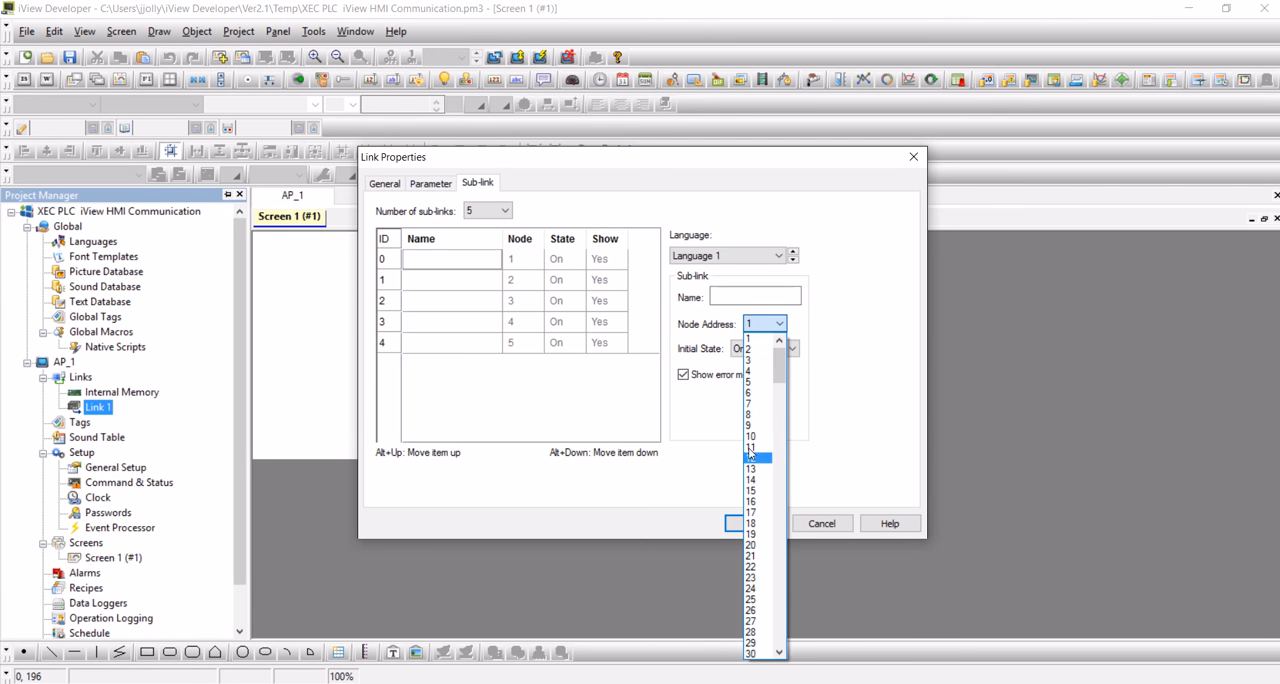
{"action": "left_click", "coordinate": [811, 396]}
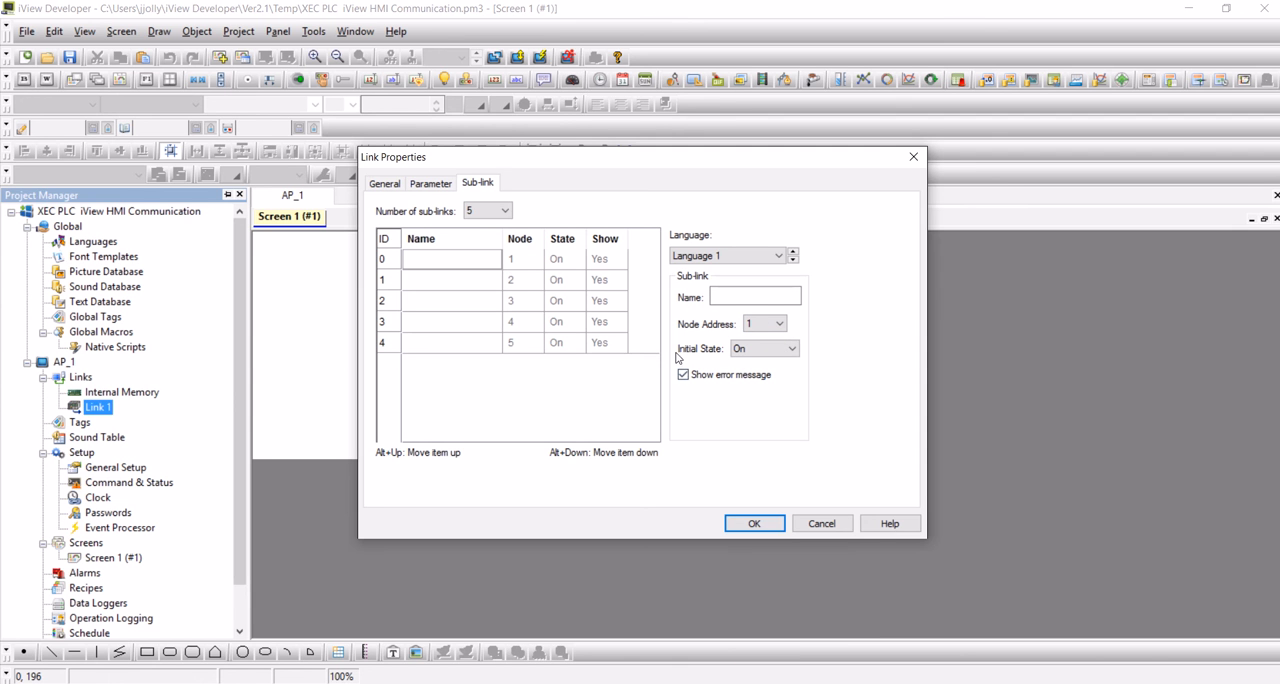
{"action": "left_click", "coordinate": [758, 352]}
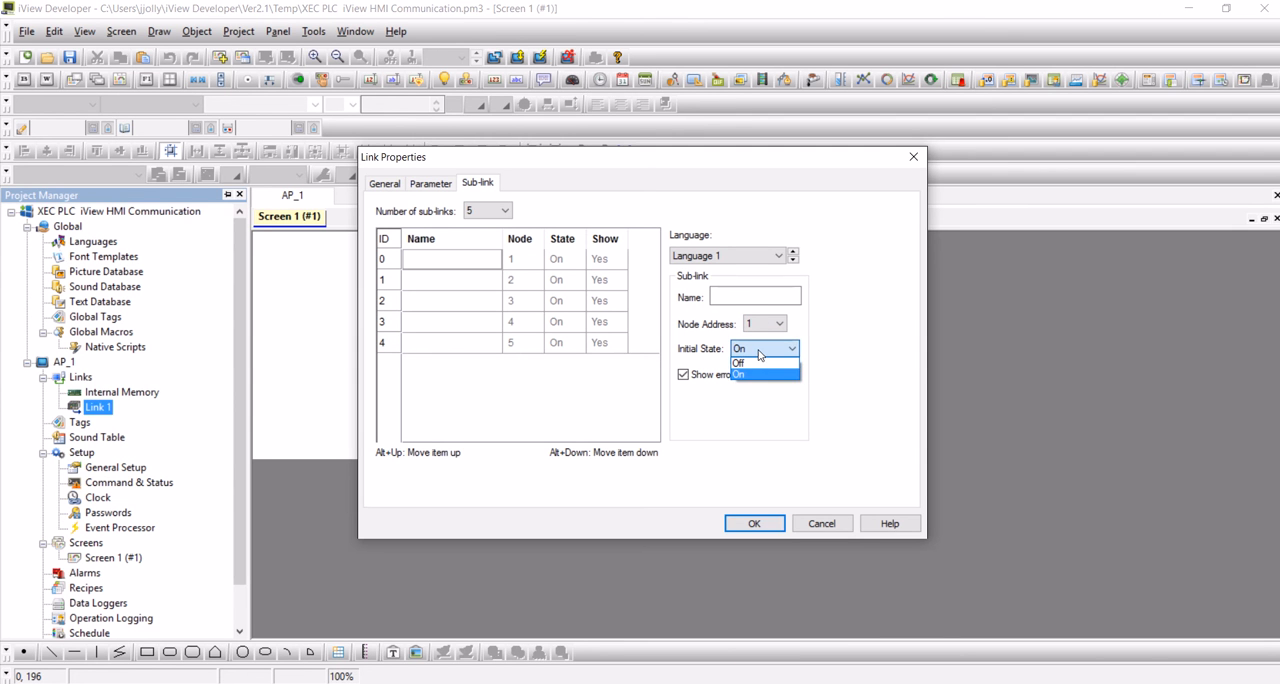
{"action": "left_click", "coordinate": [758, 352]}
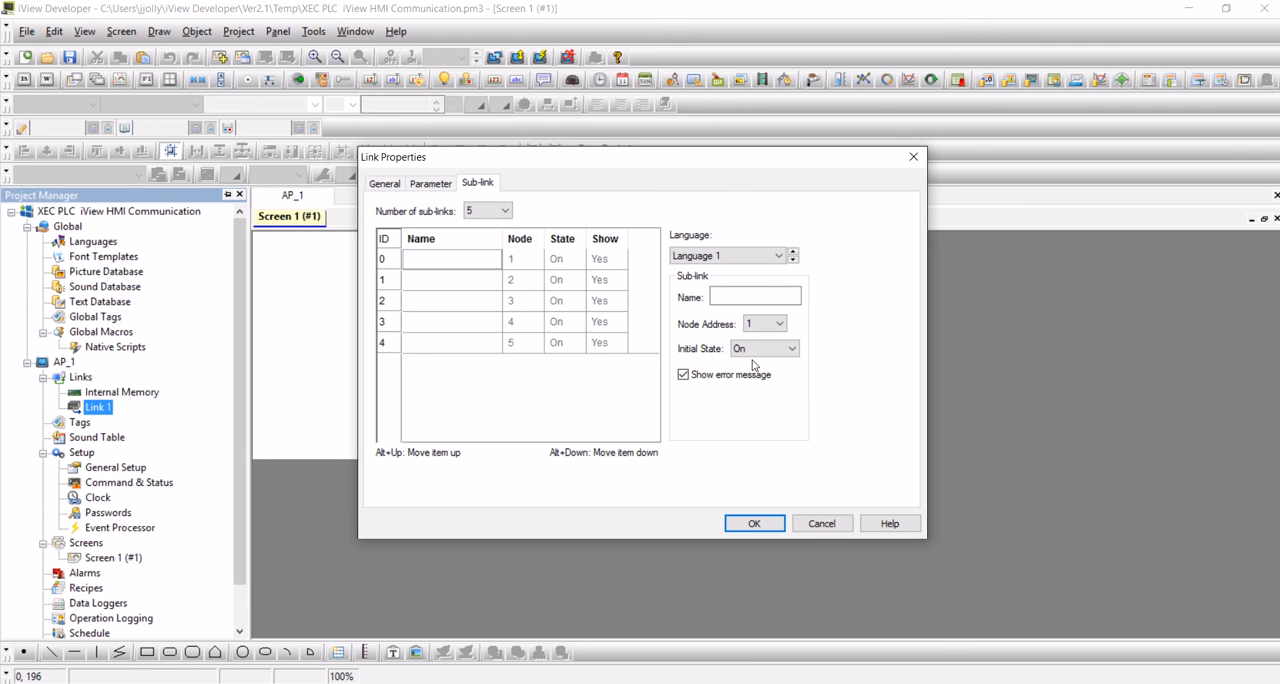
Reduce the number of sub-links to 0, accept the loss of defined sub-links, and disable sub-links for Link 1.
{"action": "left_click", "coordinate": [492, 211]}
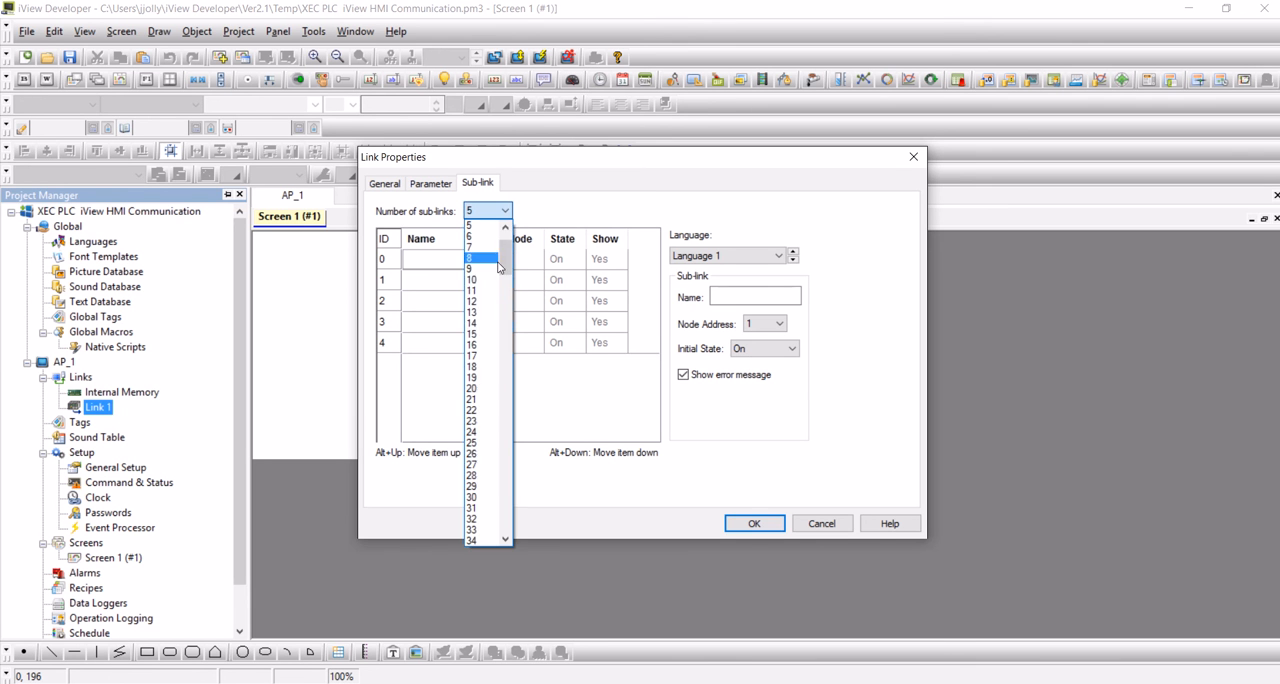
{"action": "left_click_drag", "start_coordinate": [498, 265], "coordinate": [498, 250]}
{"action": "left_click", "coordinate": [471, 229]}
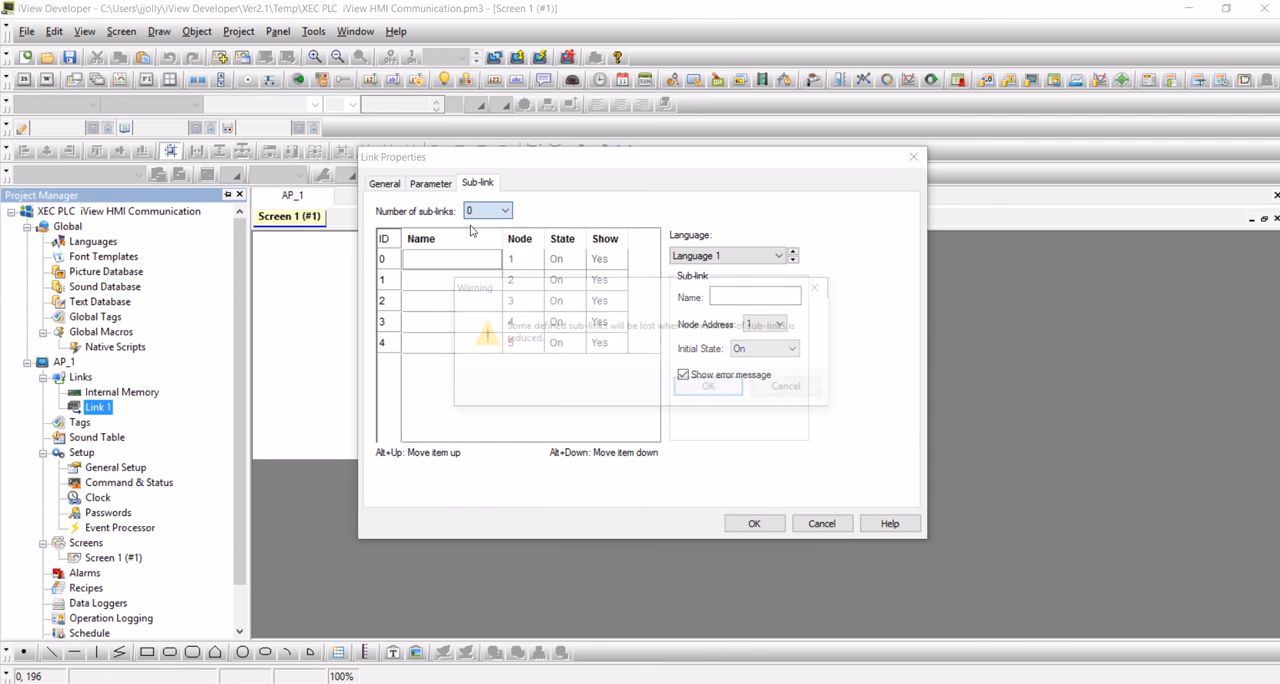
{"action": "left_click", "coordinate": [720, 386]}
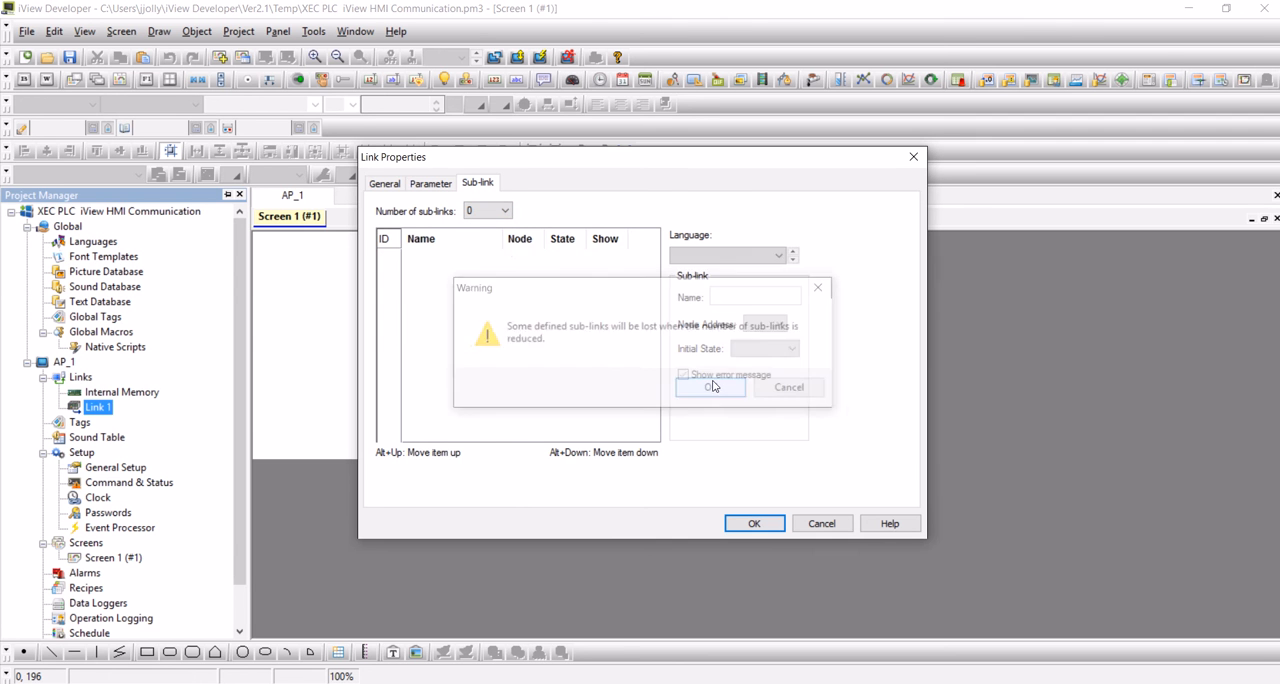
{"action": "left_click", "coordinate": [385, 184]}
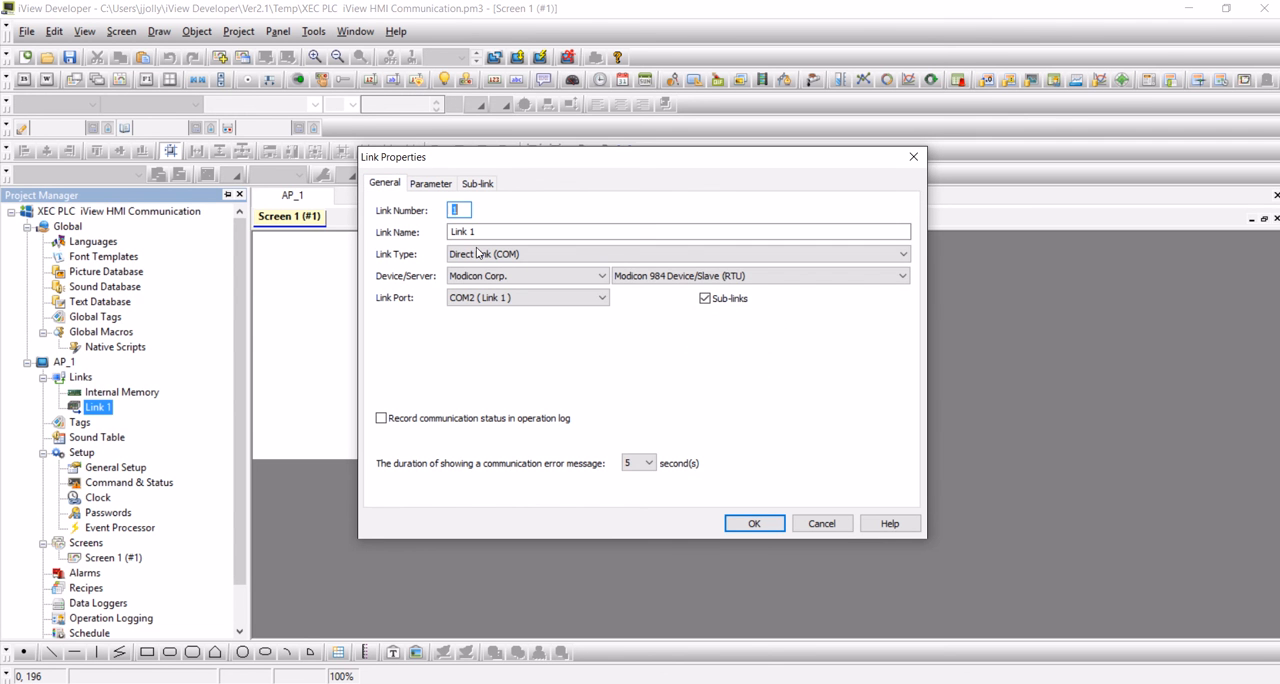
{"action": "left_click", "coordinate": [705, 300]}
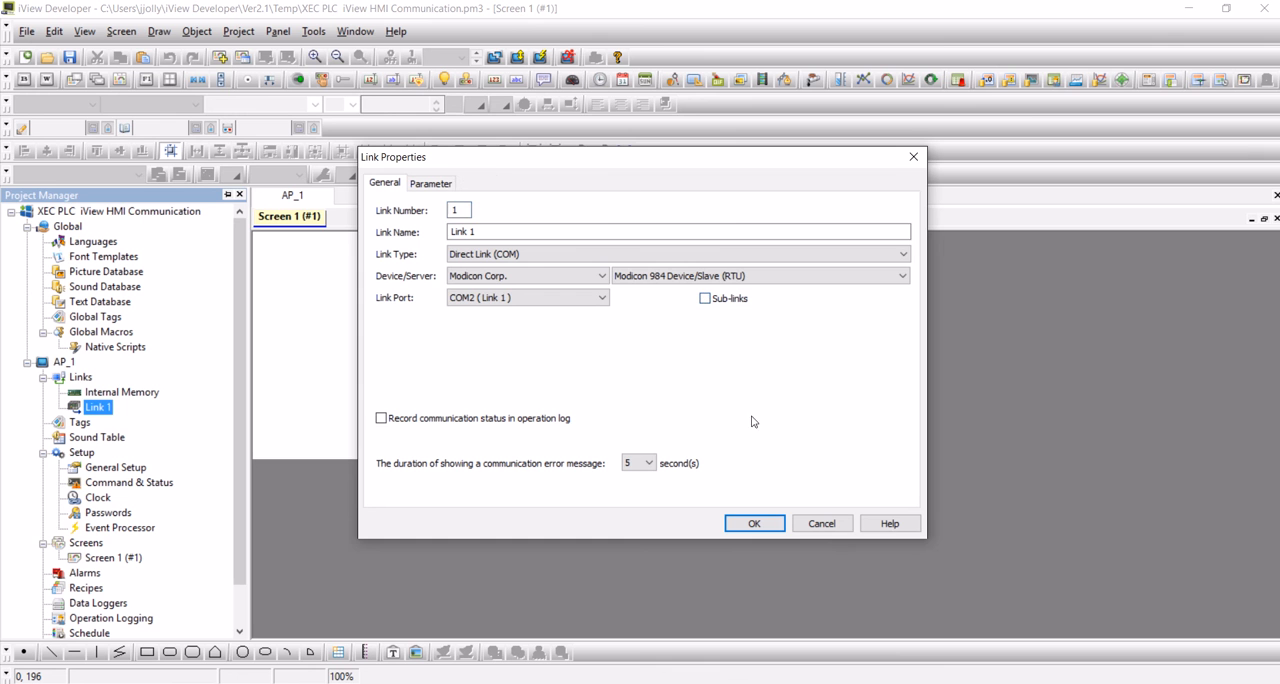
Review Link 1's communication parameters, including the PLC address and timeout time, and accept the link properties.
{"action": "left_click", "coordinate": [427, 184]}
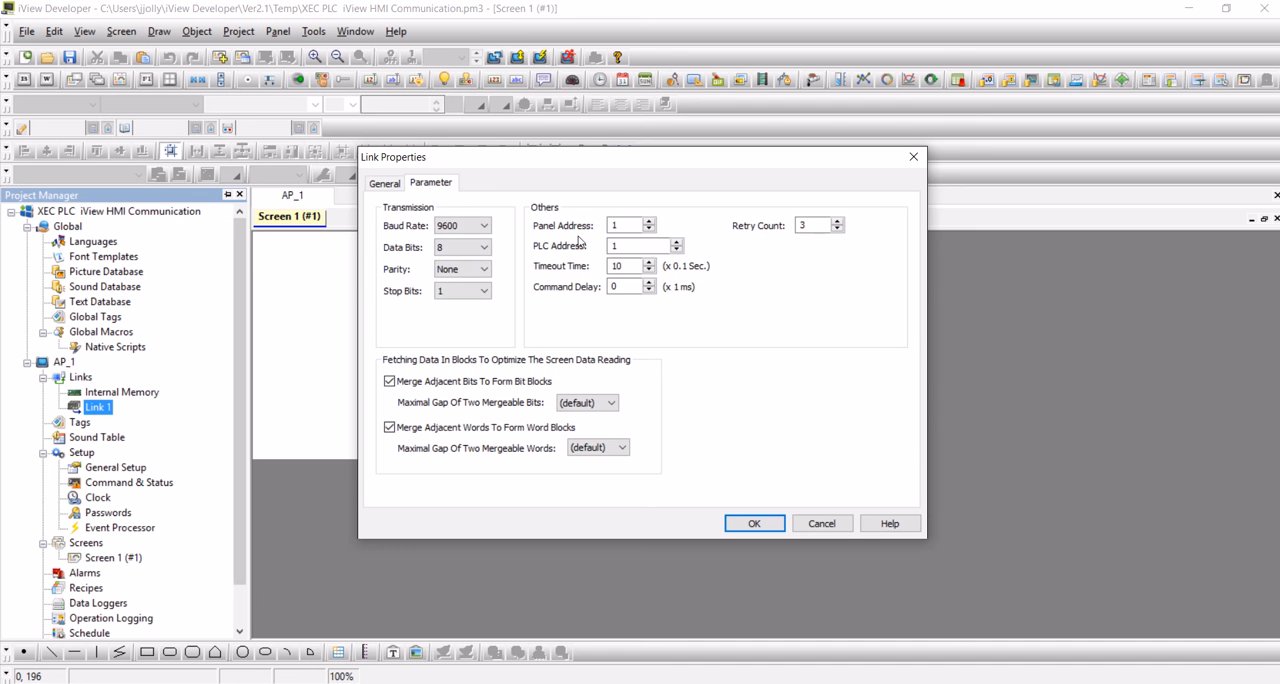
{"action": "left_click_drag", "start_coordinate": [629, 248], "coordinate": [581, 250]}
{"action": "left_click_drag", "start_coordinate": [628, 266], "coordinate": [569, 268]}
{"action": "left_click", "coordinate": [754, 524]}
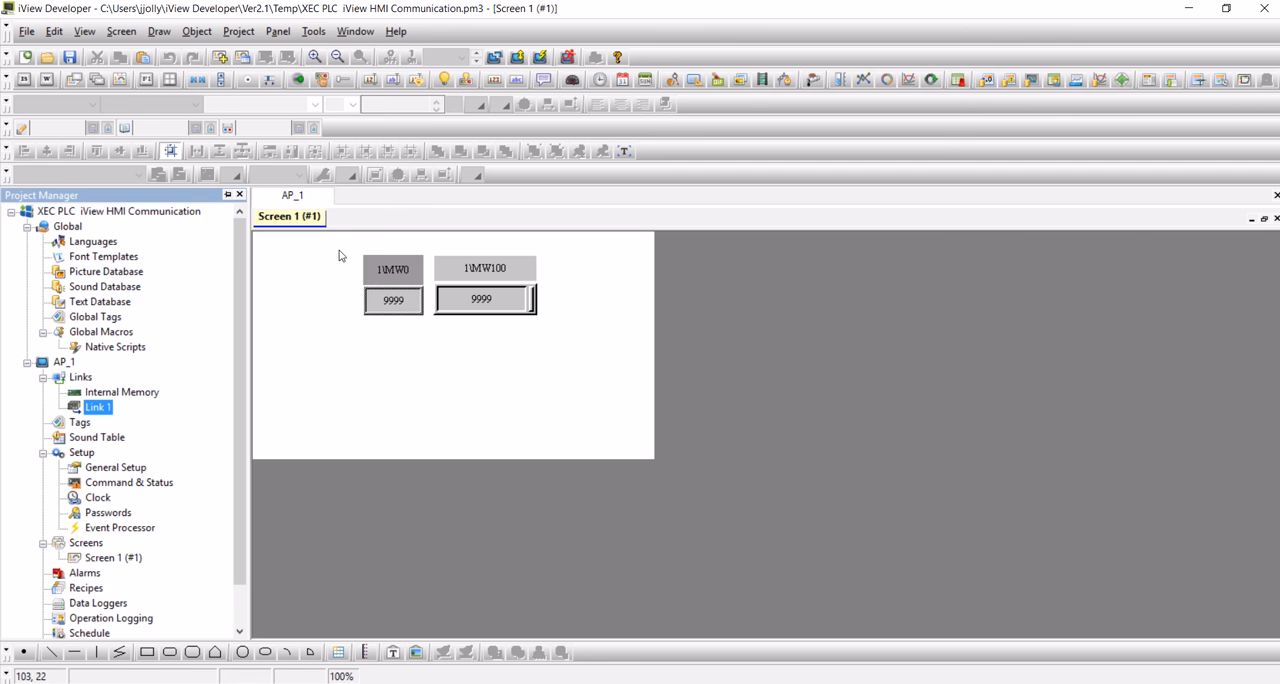
Inspect the general settings and tag addresses of the MW0 numeric display and the MW100 numeric entry on Screen 1.
{"action": "left_click_drag", "start_coordinate": [340, 255], "coordinate": [571, 369]}
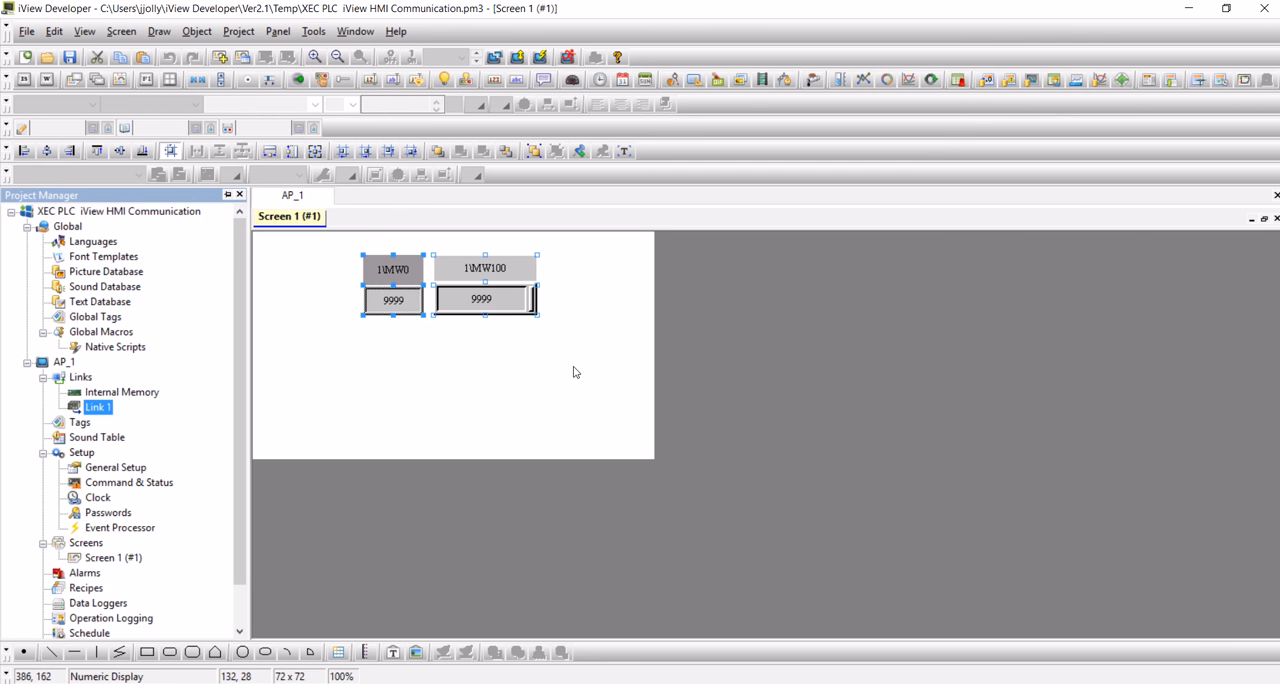
{"action": "left_click", "coordinate": [477, 363]}
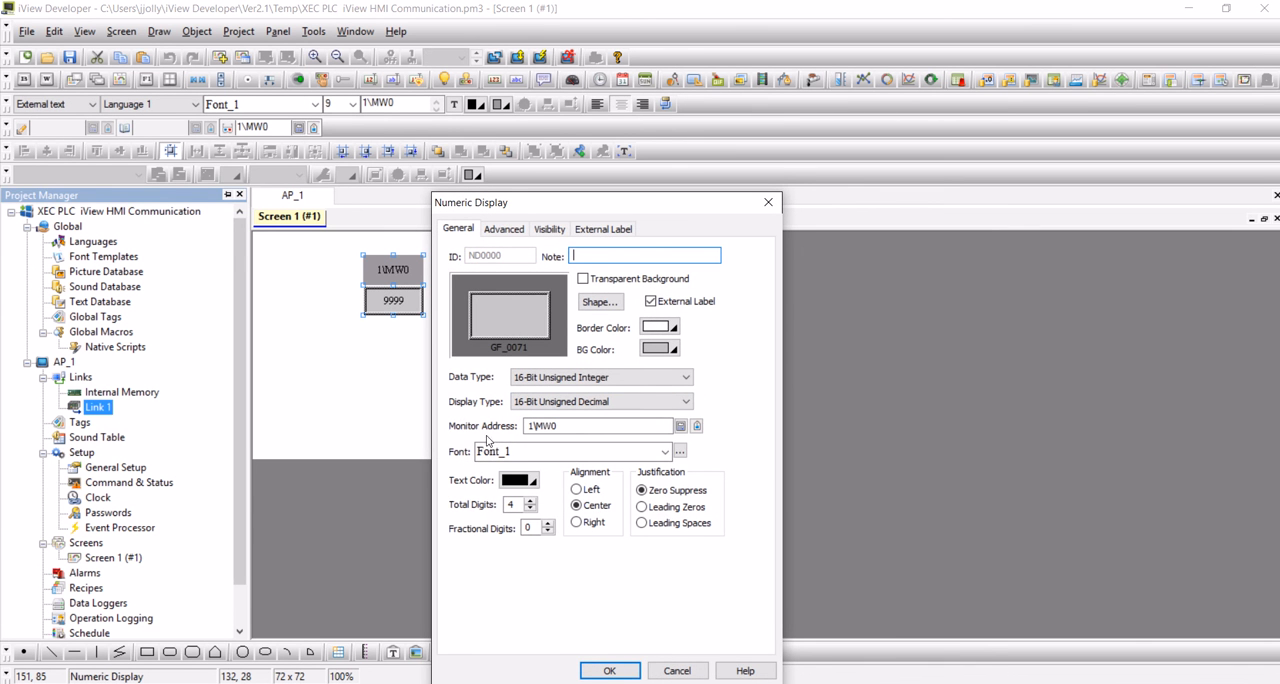
{"action": "left_click", "coordinate": [609, 670]}
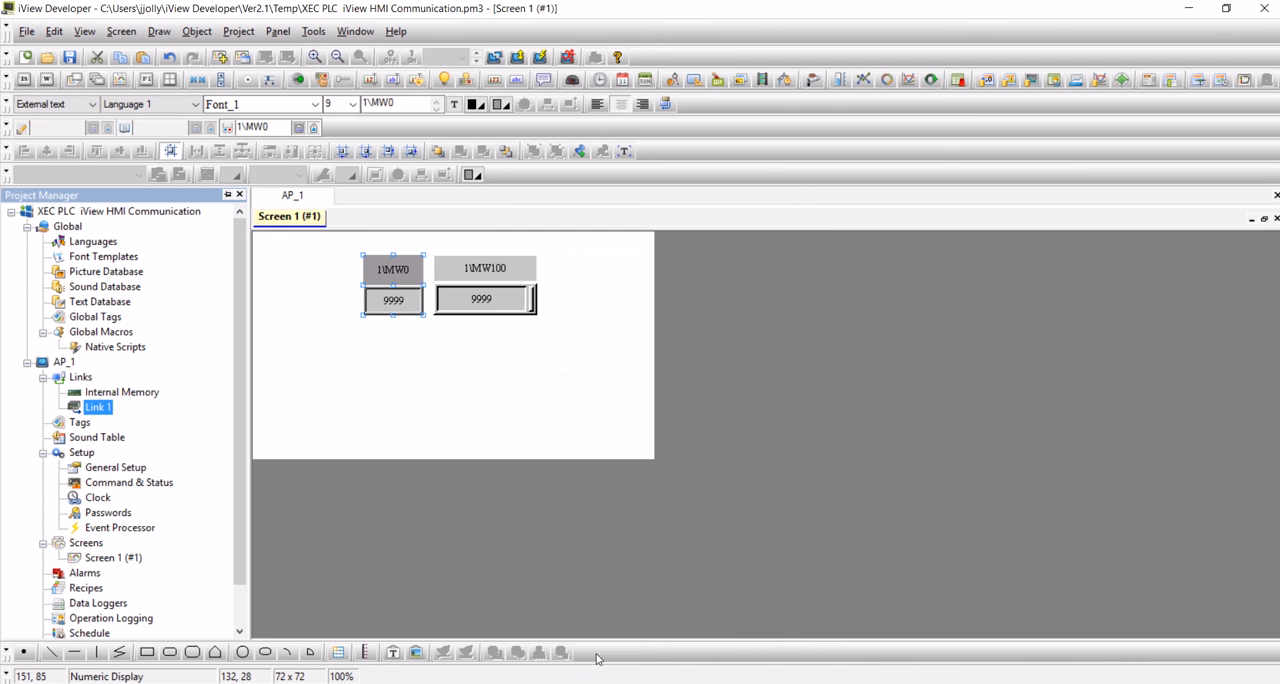
{"action": "double_click", "coordinate": [501, 302]}
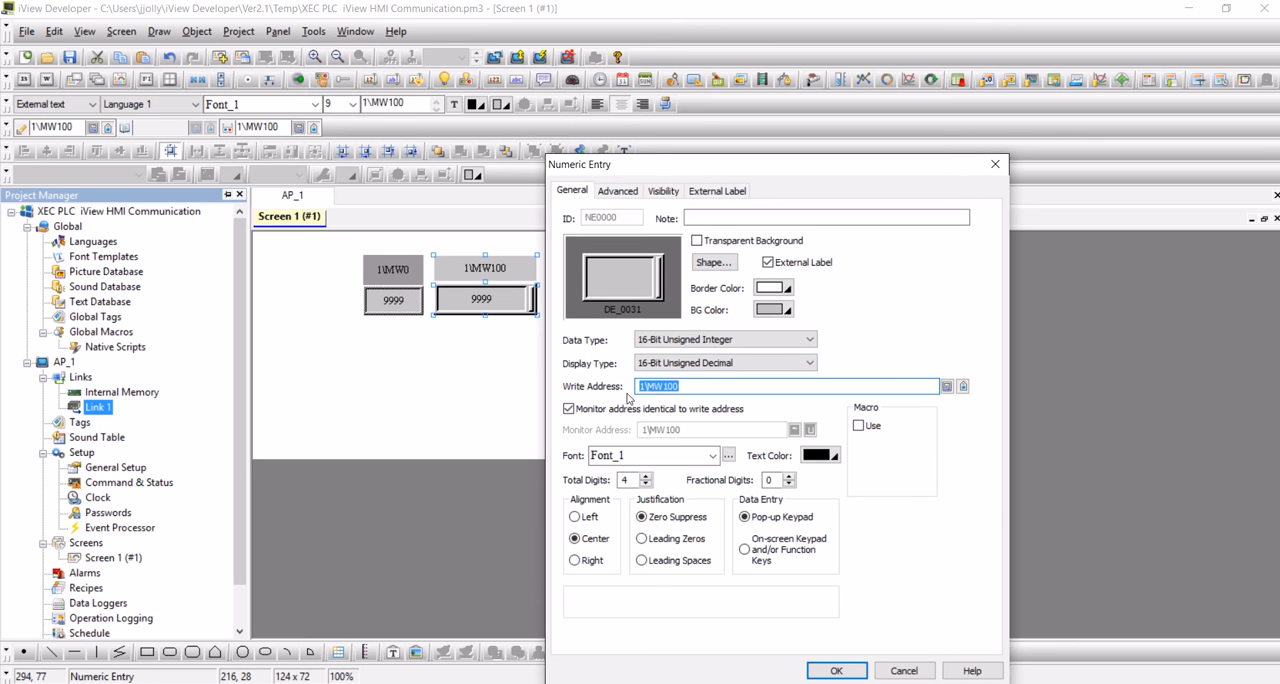
{"action": "left_click", "coordinate": [833, 671]}
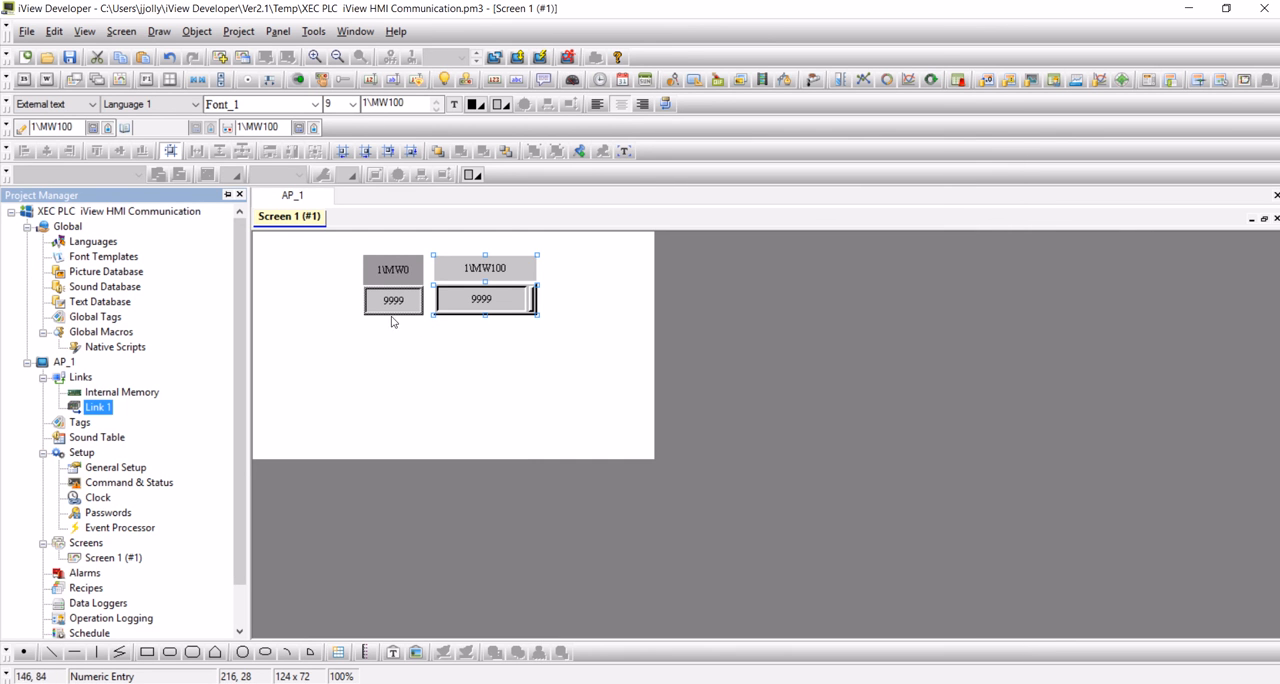
Review the names, data types and Modbus addresses of Link 1's tags in the tag table, and close it.
{"action": "double_click", "coordinate": [80, 424]}
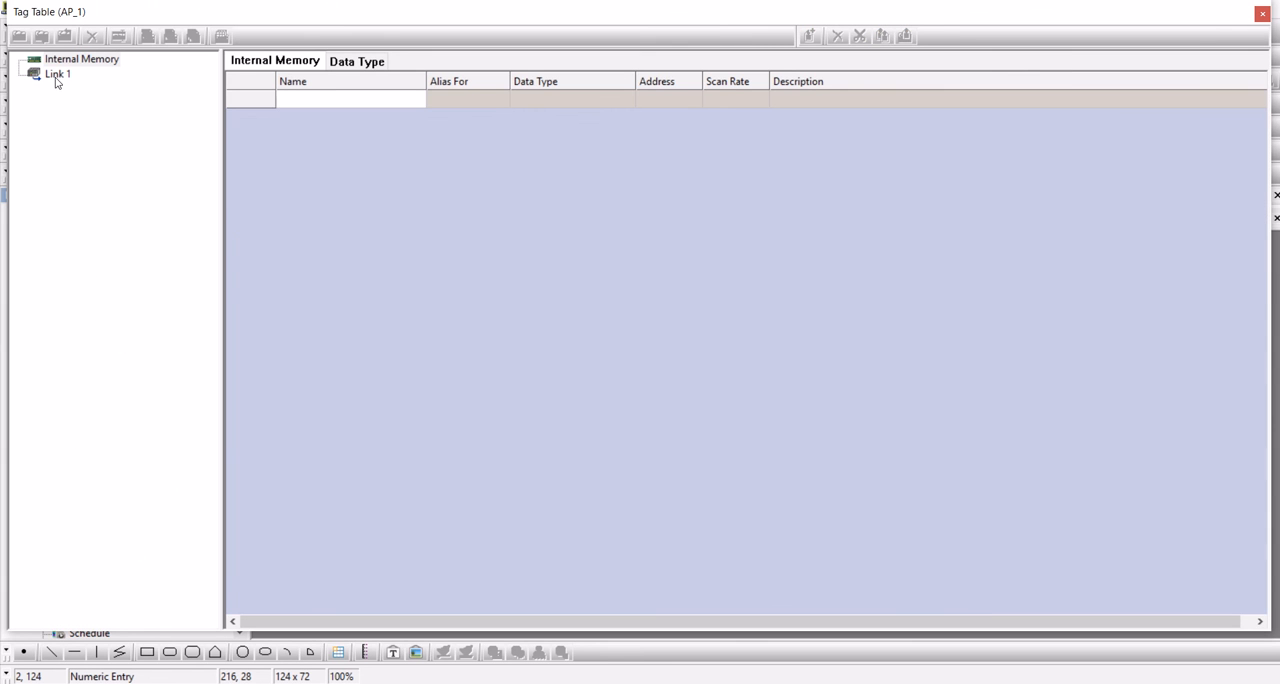
{"action": "left_click", "coordinate": [57, 76]}
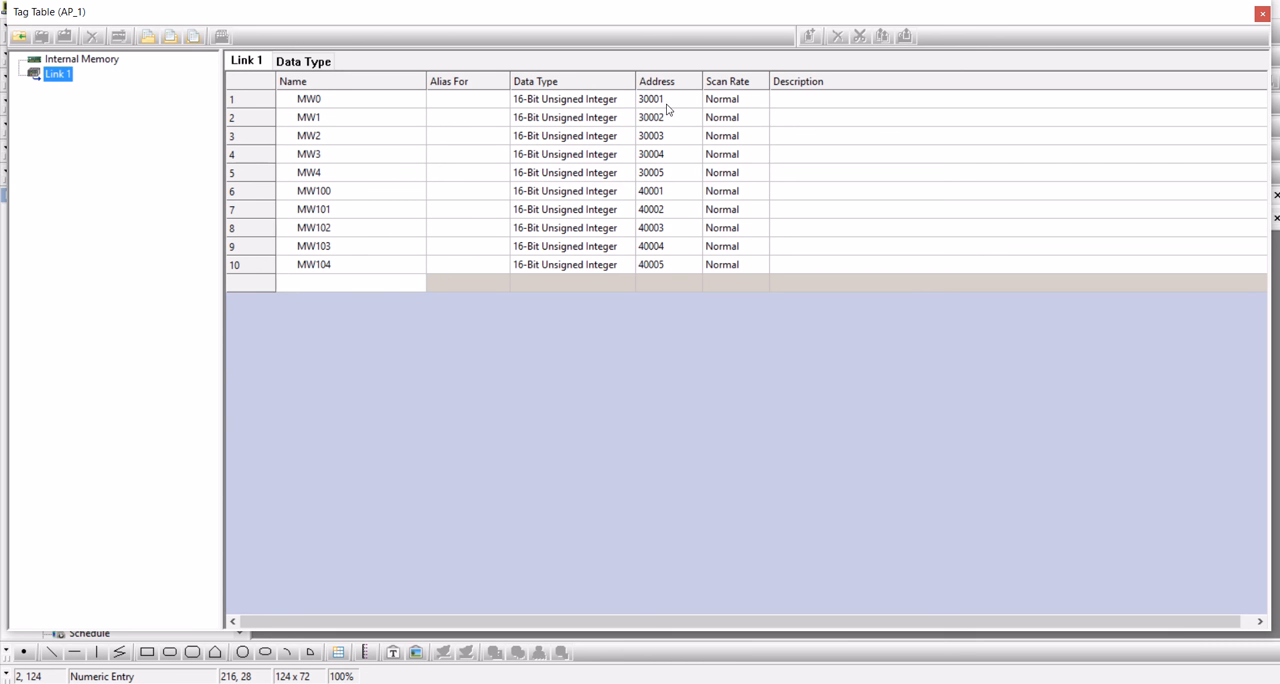
{"action": "left_click", "coordinate": [1263, 13]}
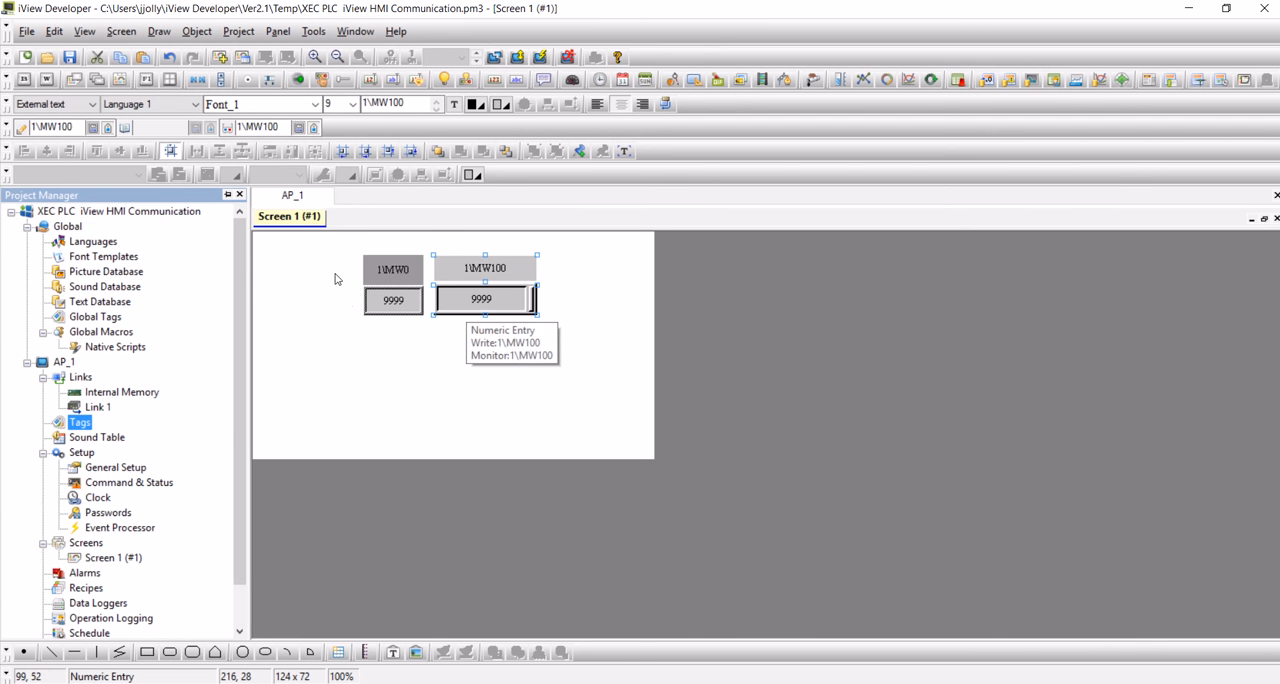
Duplicate the MW0 numeric display and MW100 numeric entry together, placing the copies directly below the originals on Screen 1.
{"action": "left_click_drag", "start_coordinate": [333, 237], "coordinate": [584, 342]}
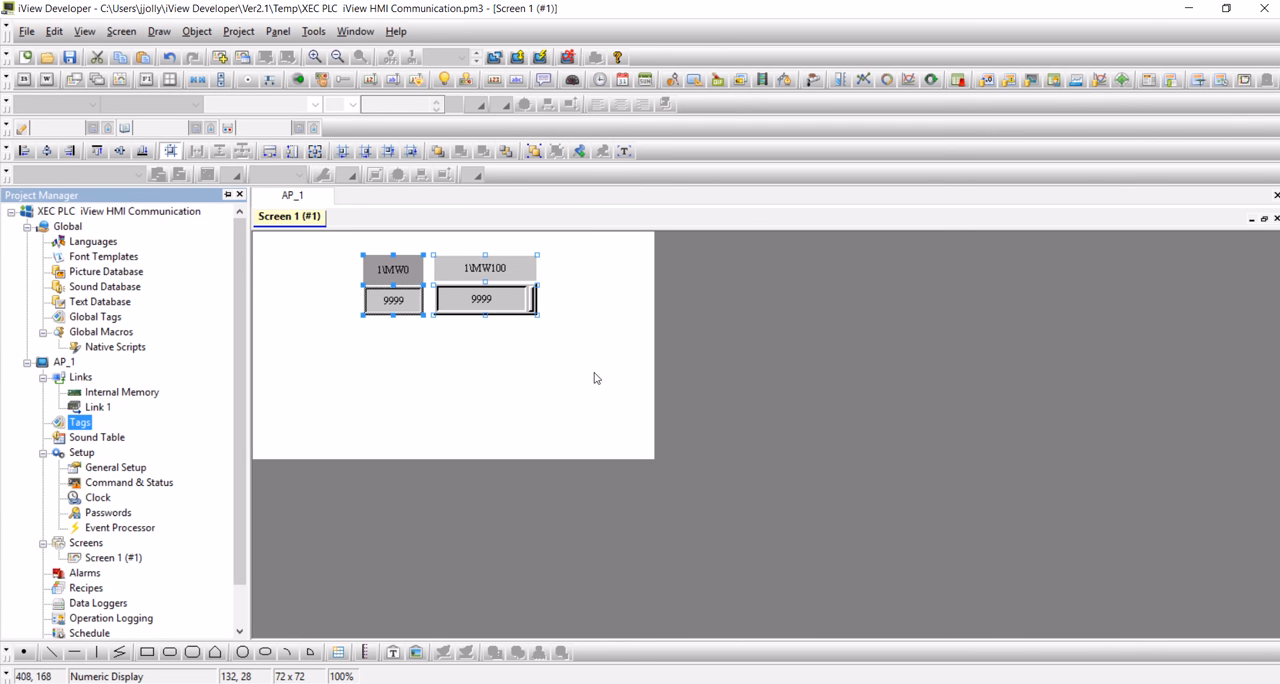
{"action": "key", "text": "ctrl+c"}
{"action": "key", "text": "ctrl+v"}
{"action": "left_click_drag", "start_coordinate": [493, 306], "coordinate": [490, 382]}
{"action": "left_click", "coordinate": [474, 423]}
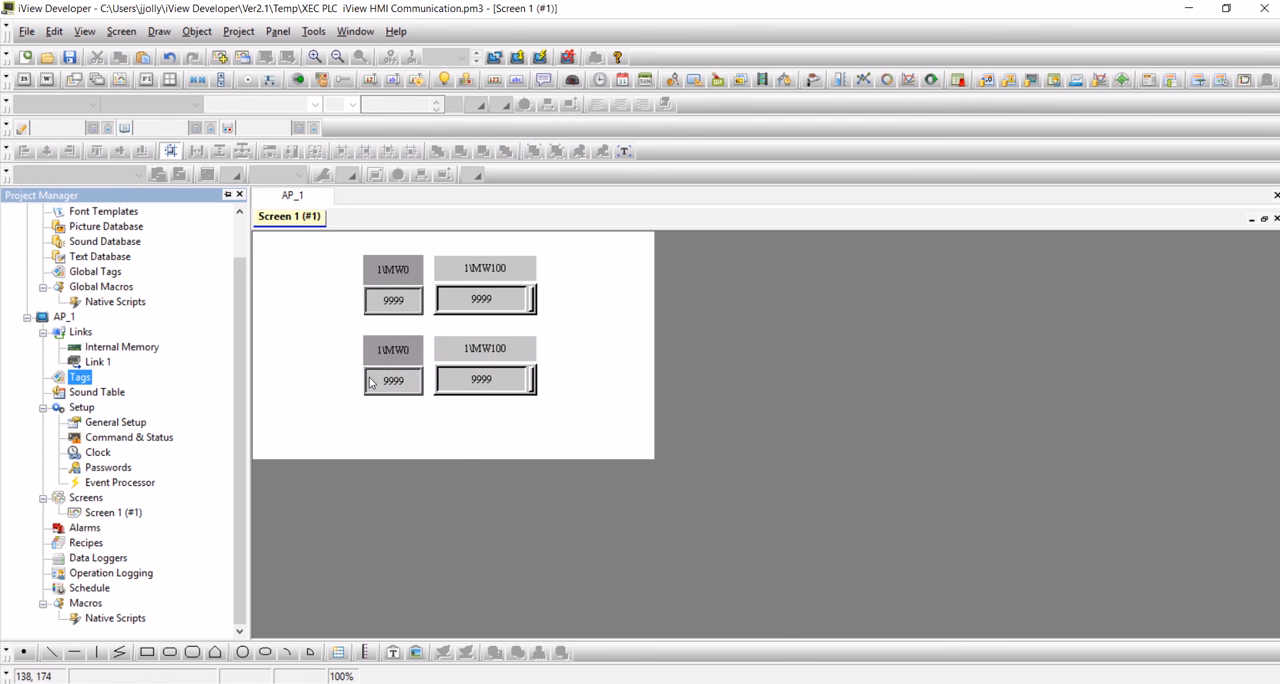
Set the copied numeric display's monitor address to the Link 1 tag MW1.
{"action": "double_click", "coordinate": [370, 383]}
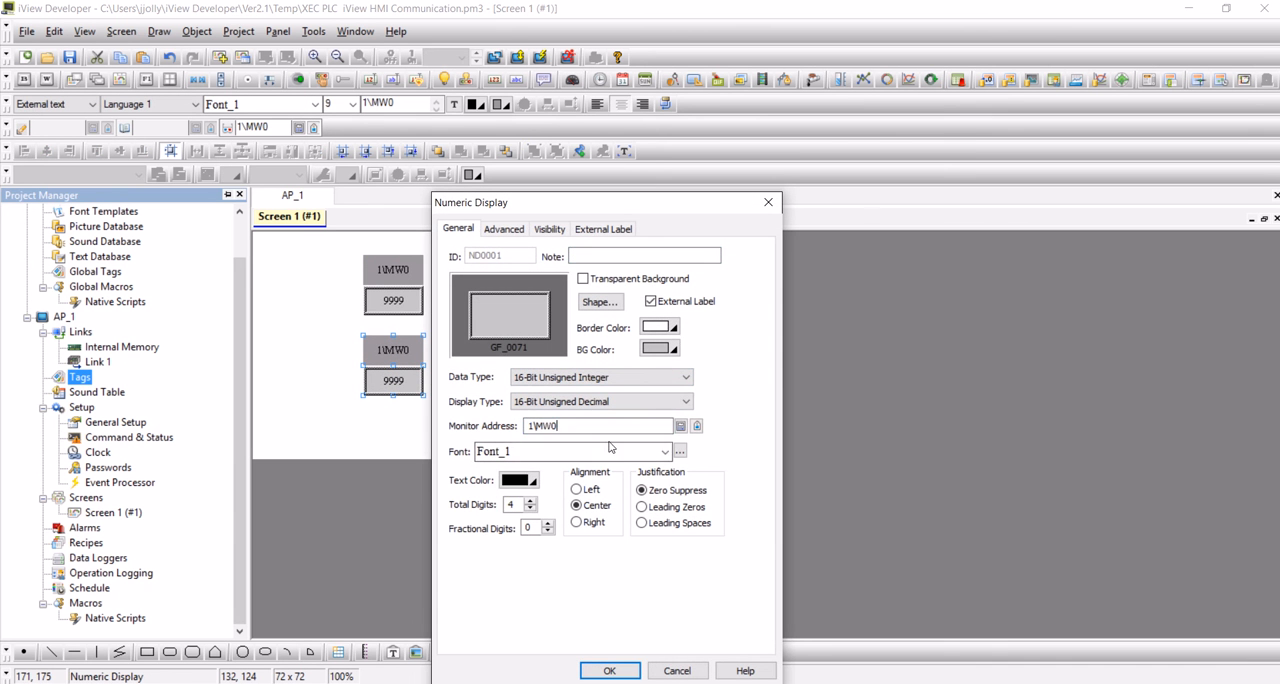
{"action": "left_click", "coordinate": [681, 425]}
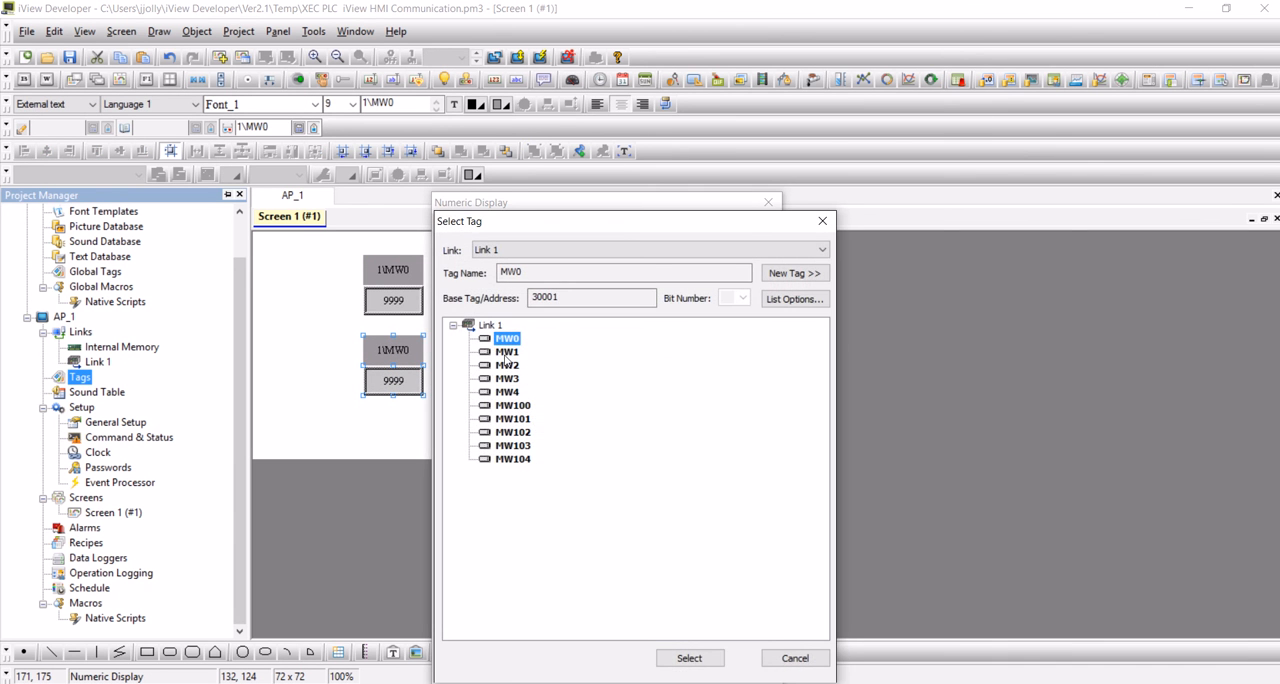
{"action": "double_click", "coordinate": [506, 353]}
{"action": "left_click", "coordinate": [607, 670]}
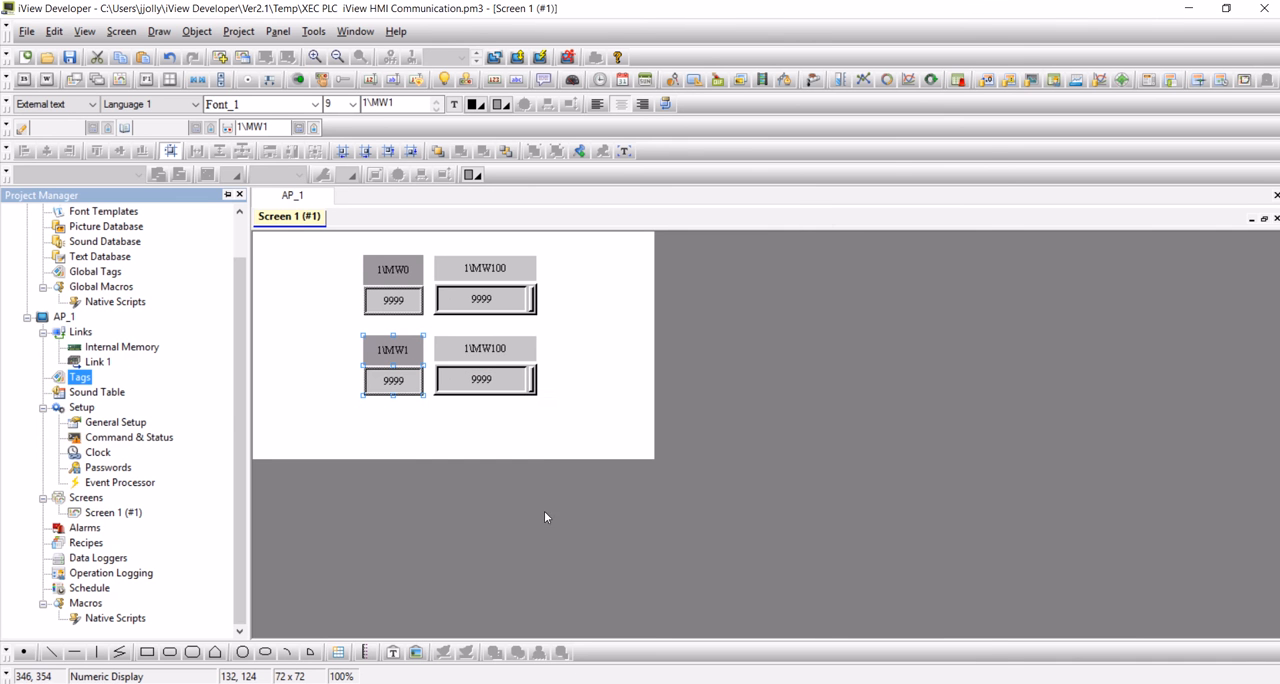
Set the copied numeric entry's write address to the Link 1 tag MW101.
{"action": "double_click", "coordinate": [486, 377]}
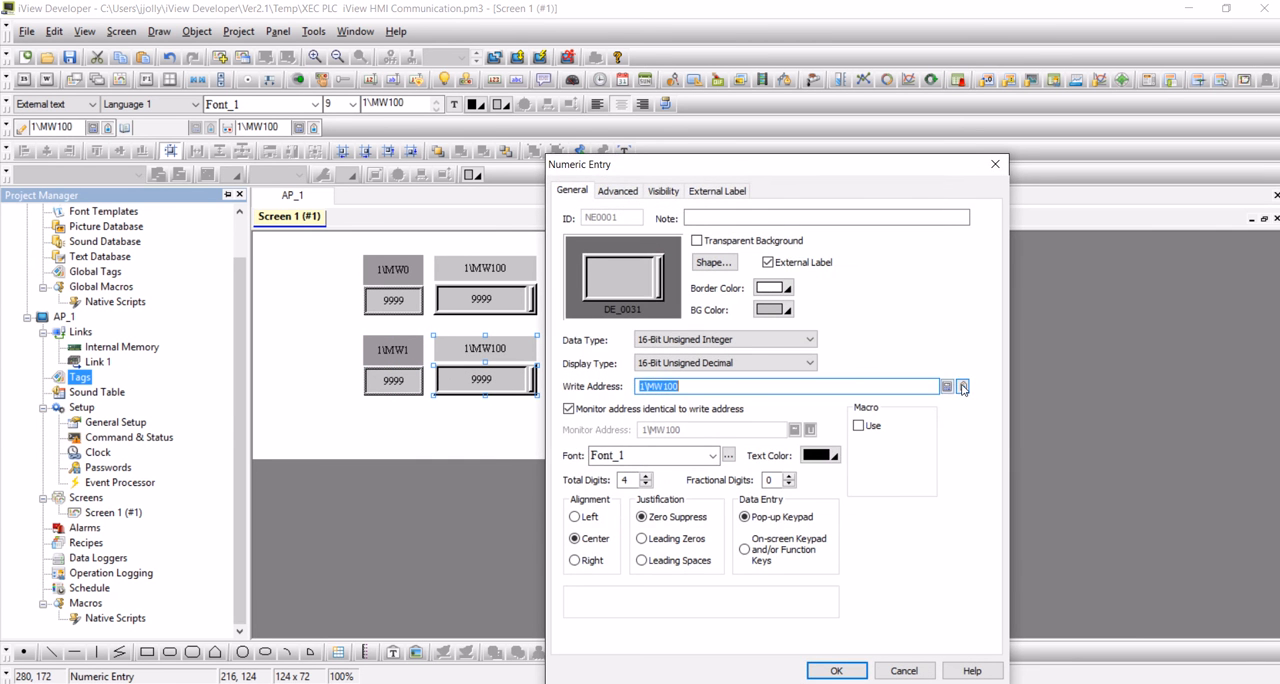
{"action": "left_click", "coordinate": [962, 387]}
{"action": "double_click", "coordinate": [637, 388]}
{"action": "left_click", "coordinate": [830, 670]}
{"action": "left_click", "coordinate": [617, 399]}
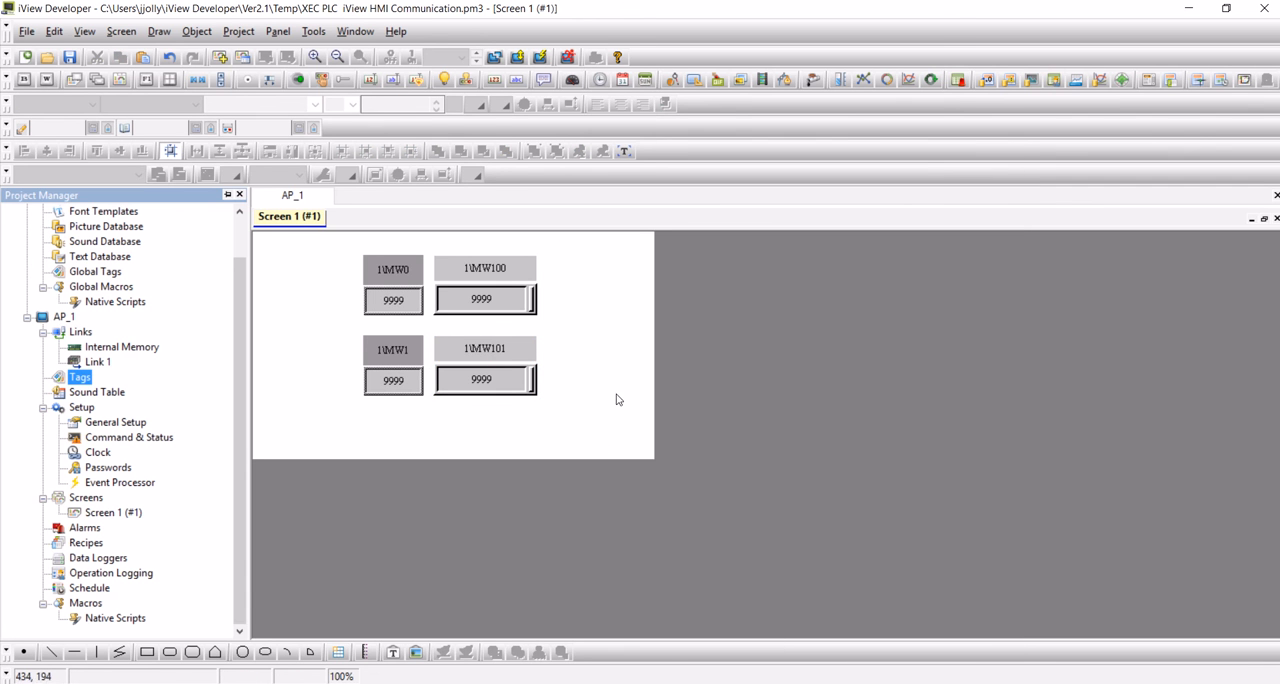
Save the project and download the current panel application to the HMI over Ethernet at 10.0.100.1.
{"action": "left_click", "coordinate": [69, 60]}
{"action": "left_click", "coordinate": [519, 59]}
{"action": "left_click", "coordinate": [518, 60]}
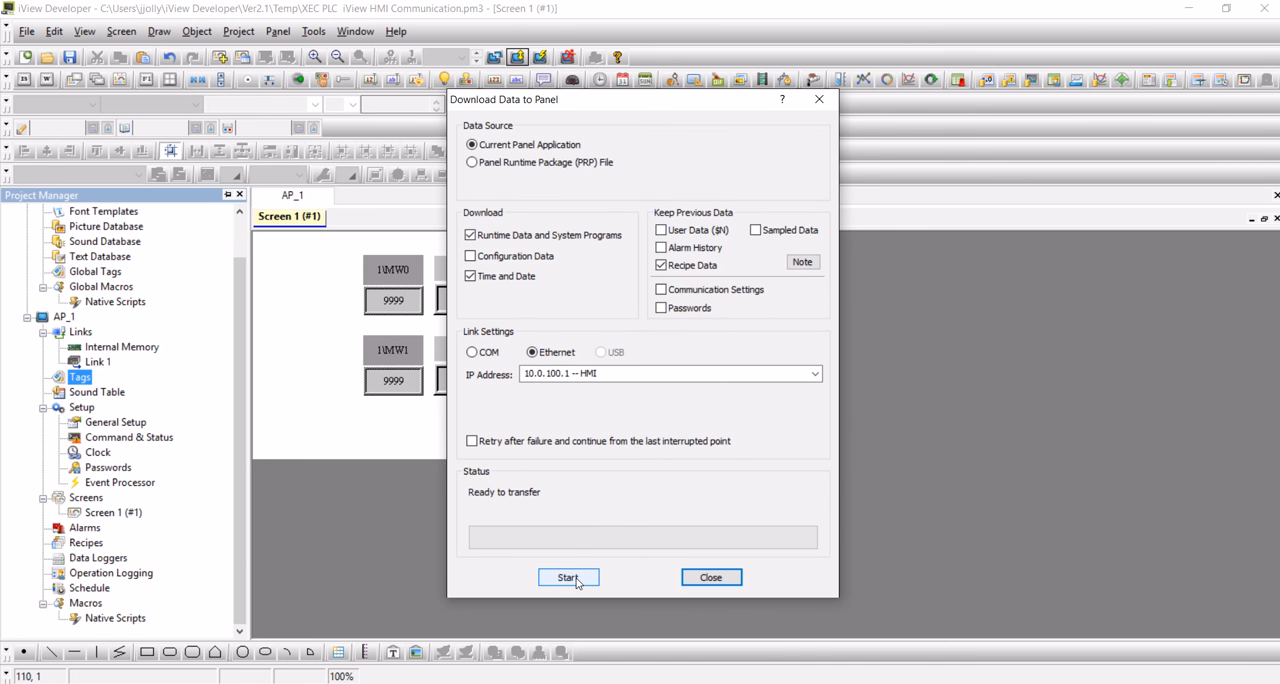
{"action": "left_click", "coordinate": [576, 579]}
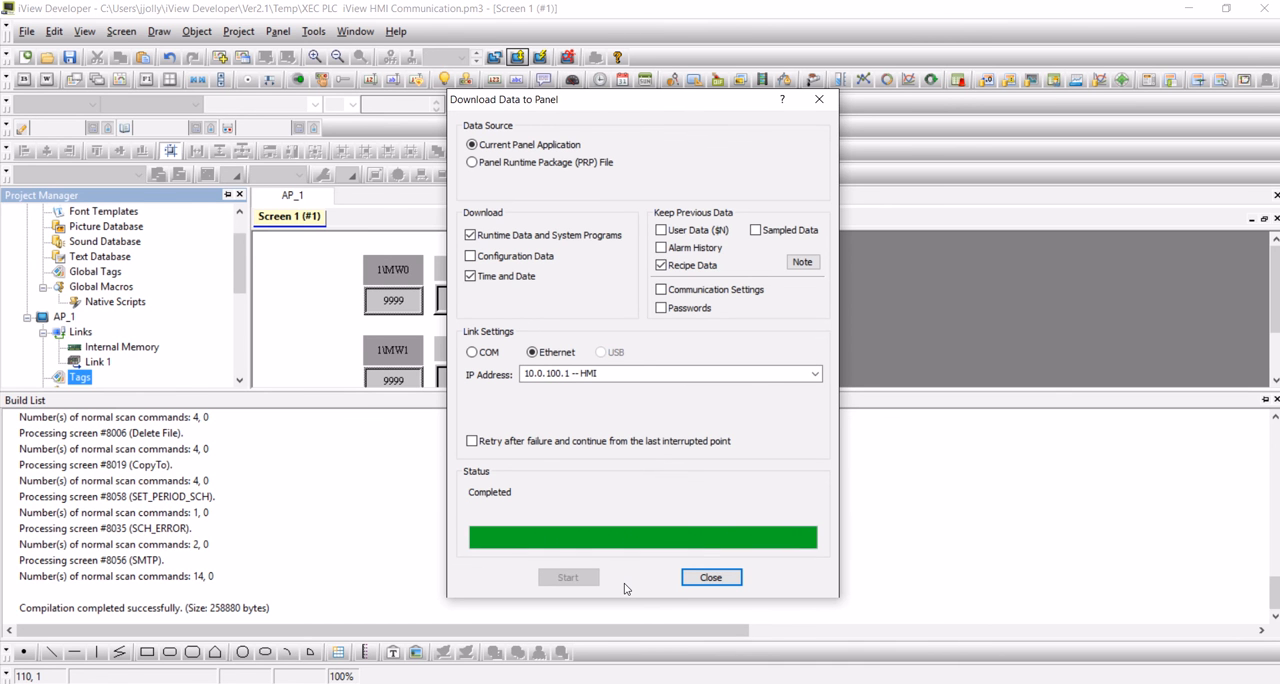
{"action": "left_click", "coordinate": [710, 578]}
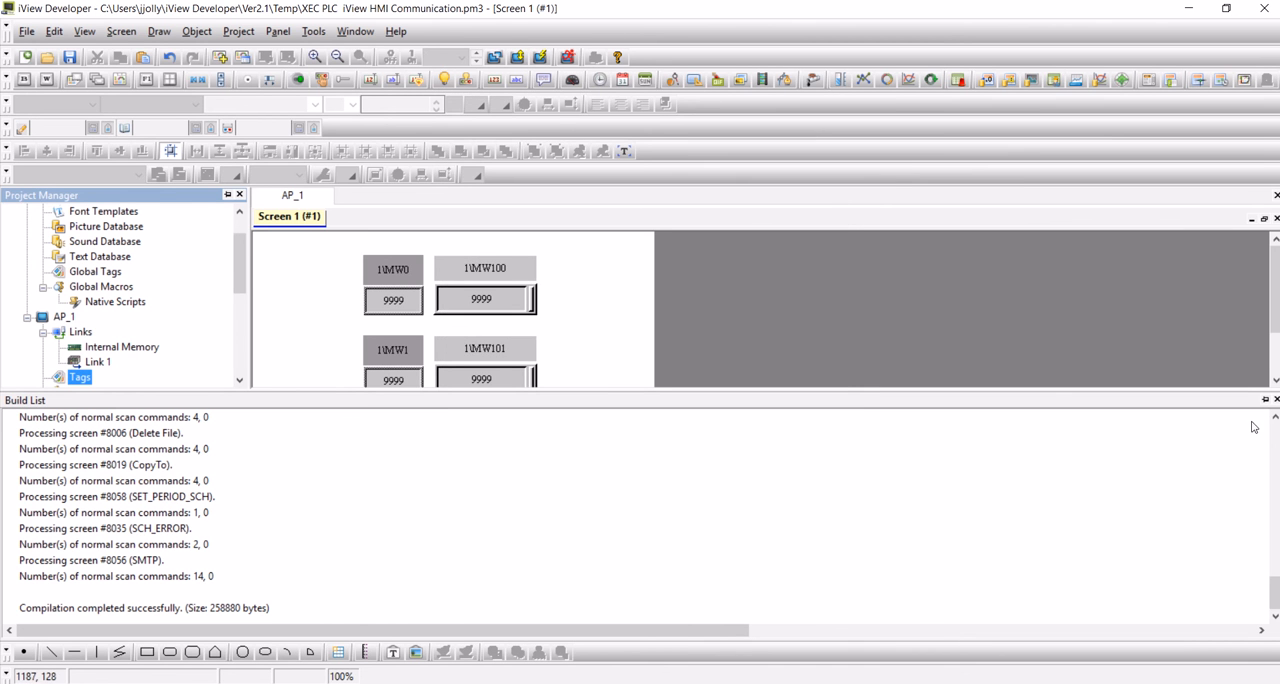
Close the build list, switch to XG5000 and check the program's version information.
{"action": "left_click", "coordinate": [1276, 400]}
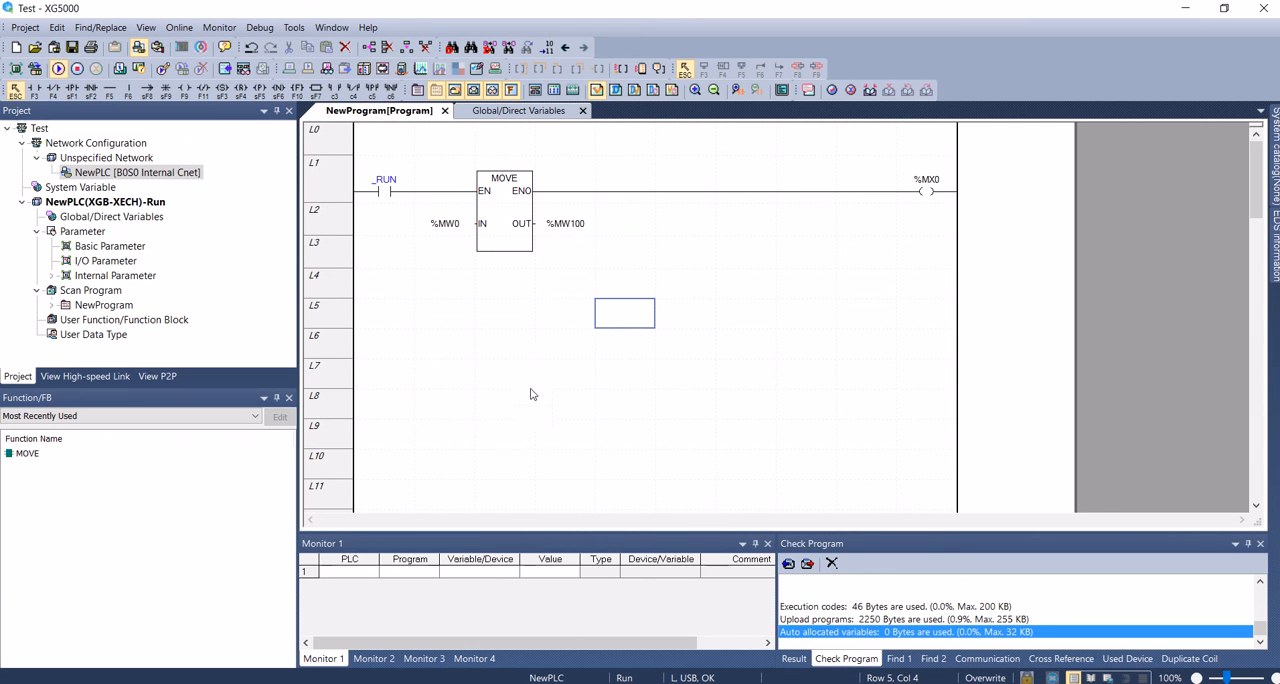
{"action": "left_click", "coordinate": [368, 27]}
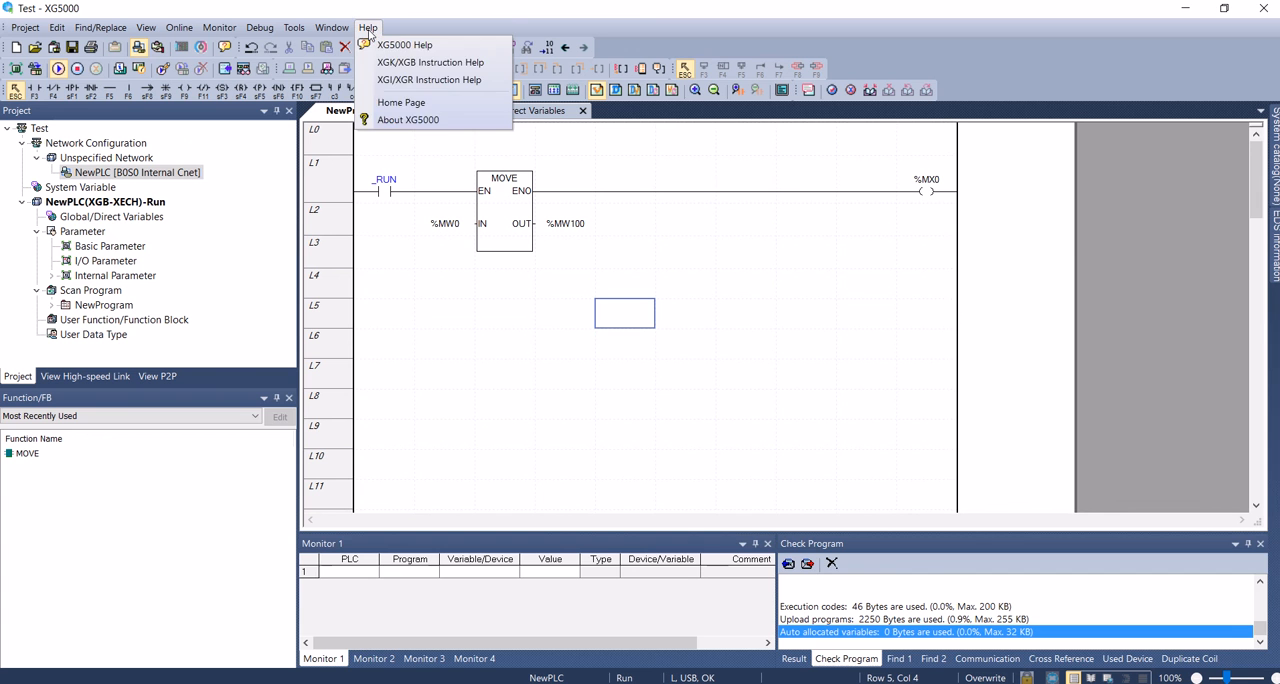
{"action": "left_click", "coordinate": [388, 118]}
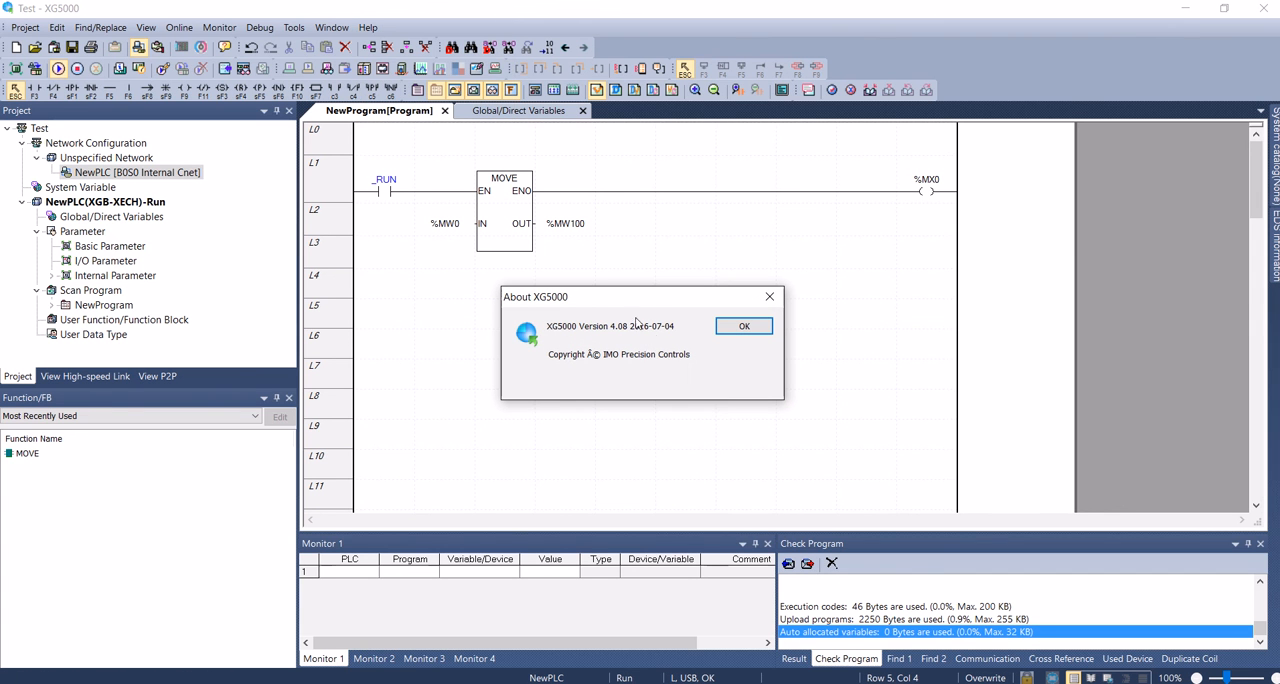
{"action": "left_click", "coordinate": [745, 330]}
{"action": "left_click", "coordinate": [550, 345]}
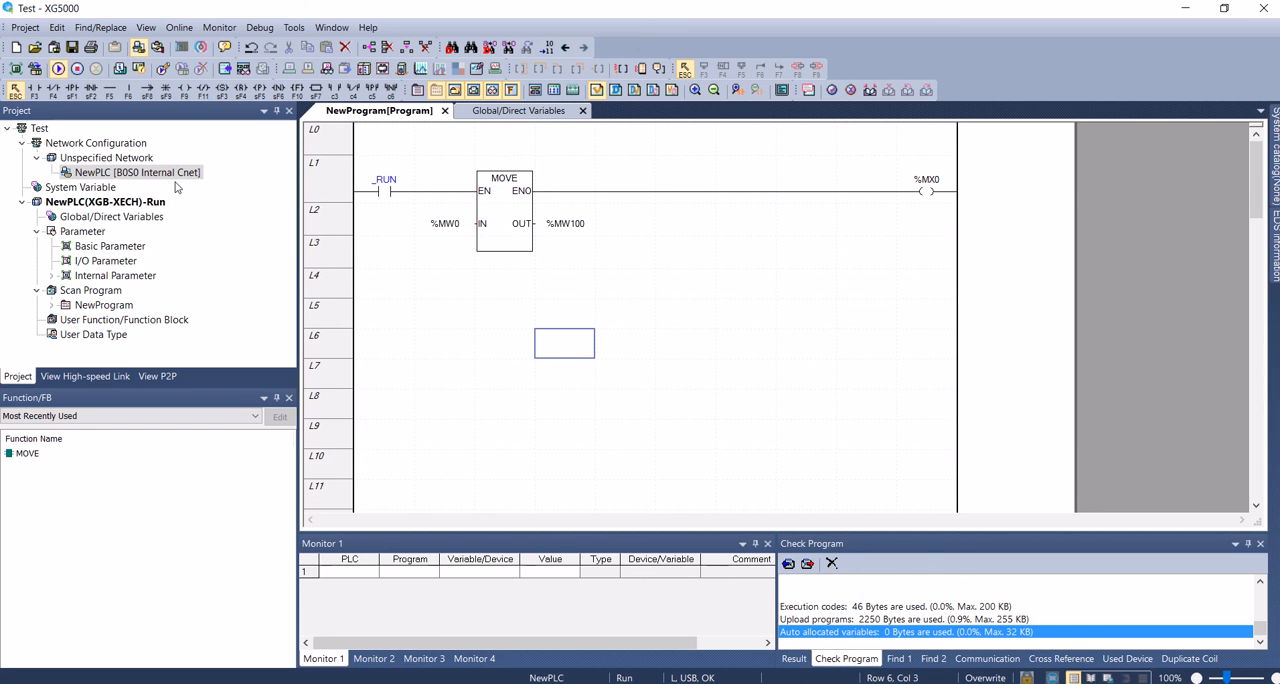
Review the standard and advanced communication settings of NewPLC's internal Cnet.
{"action": "double_click", "coordinate": [140, 173]}
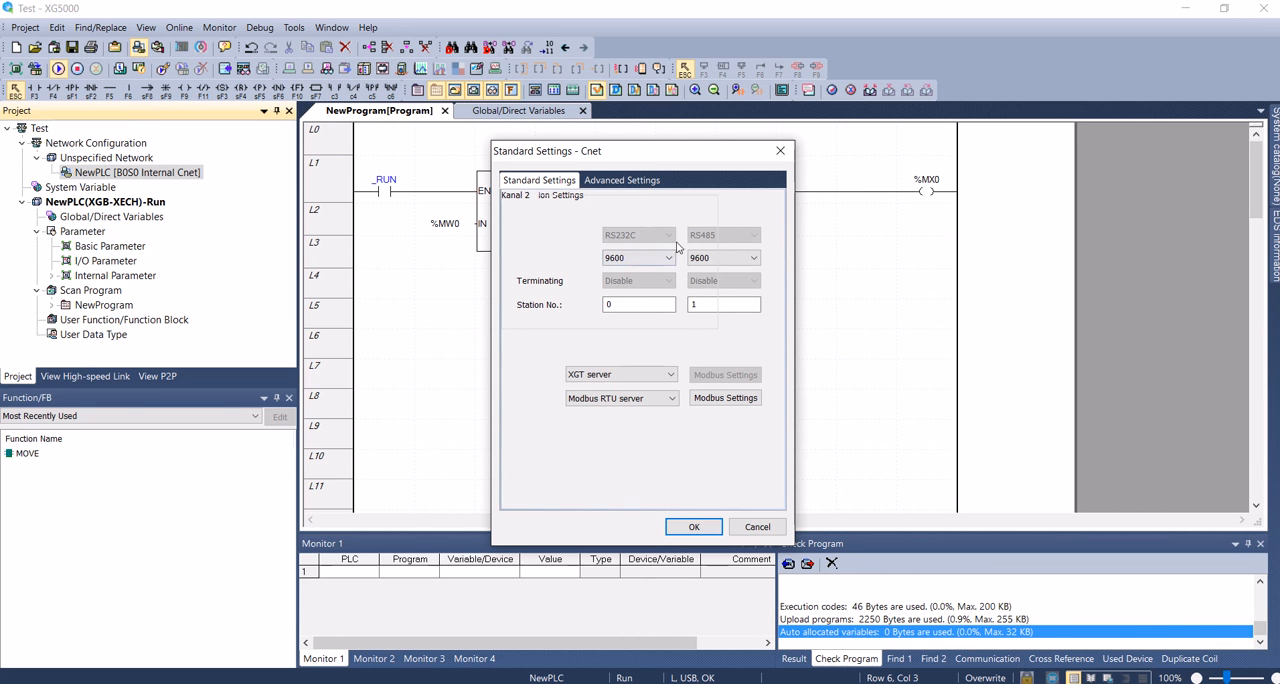
{"action": "left_click", "coordinate": [624, 181]}
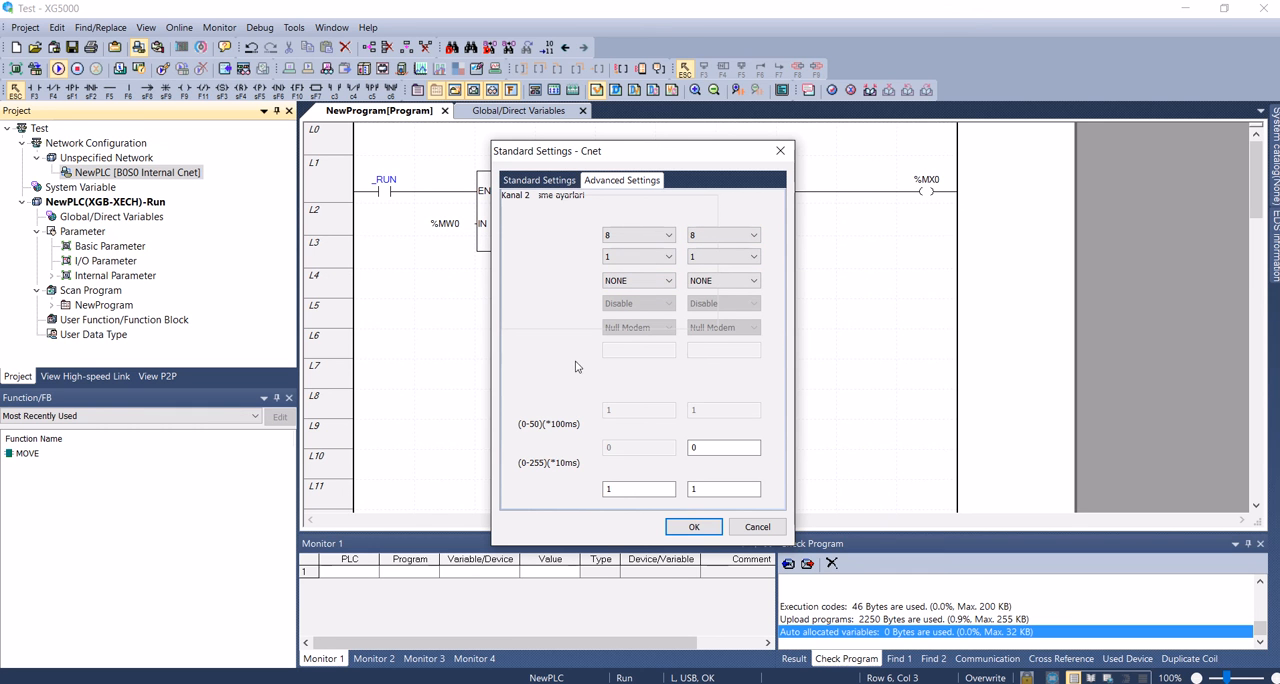
{"action": "left_click", "coordinate": [538, 184]}
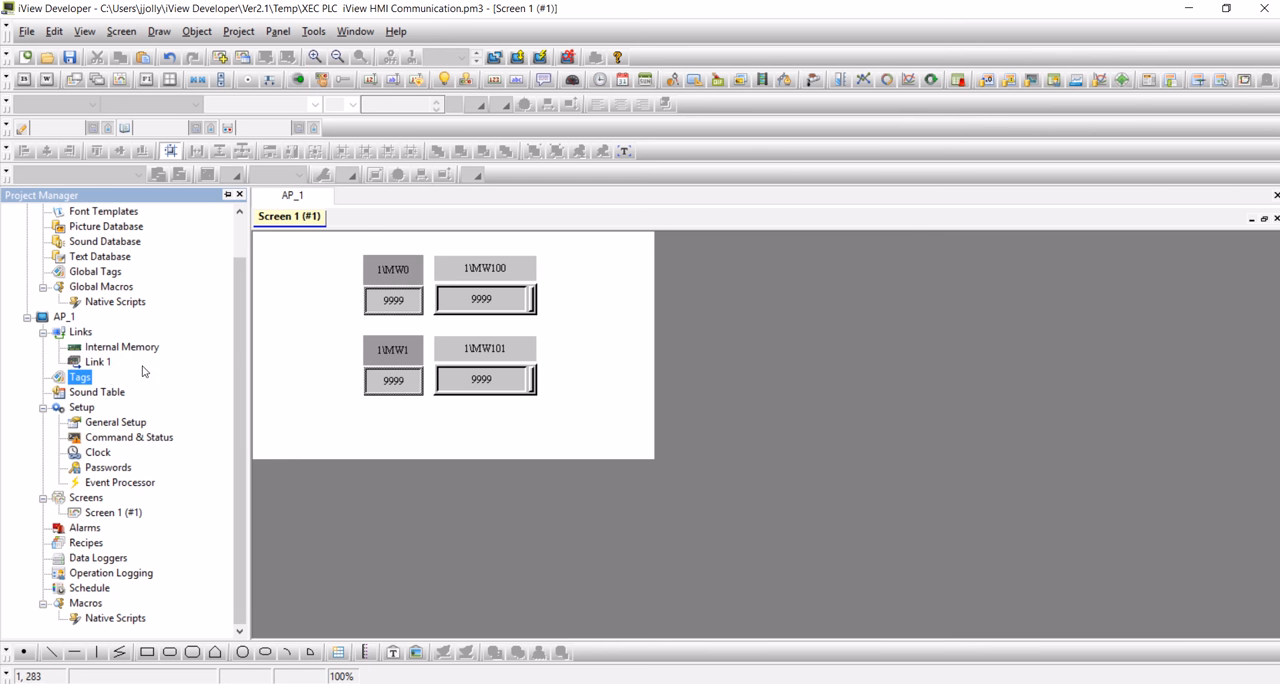
Switch to iView Developer and compare Link 1's general and communication parameters with the PLC's Cnet settings.
{"action": "double_click", "coordinate": [98, 362]}
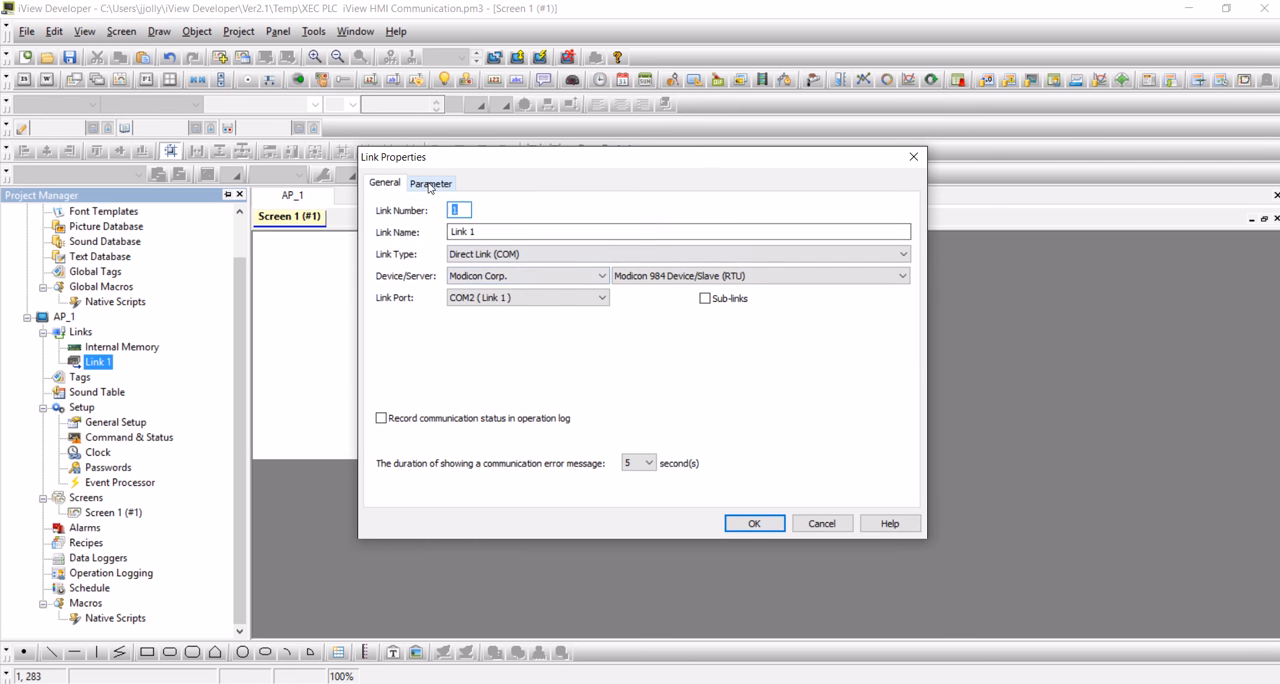
{"action": "left_click", "coordinate": [432, 185]}
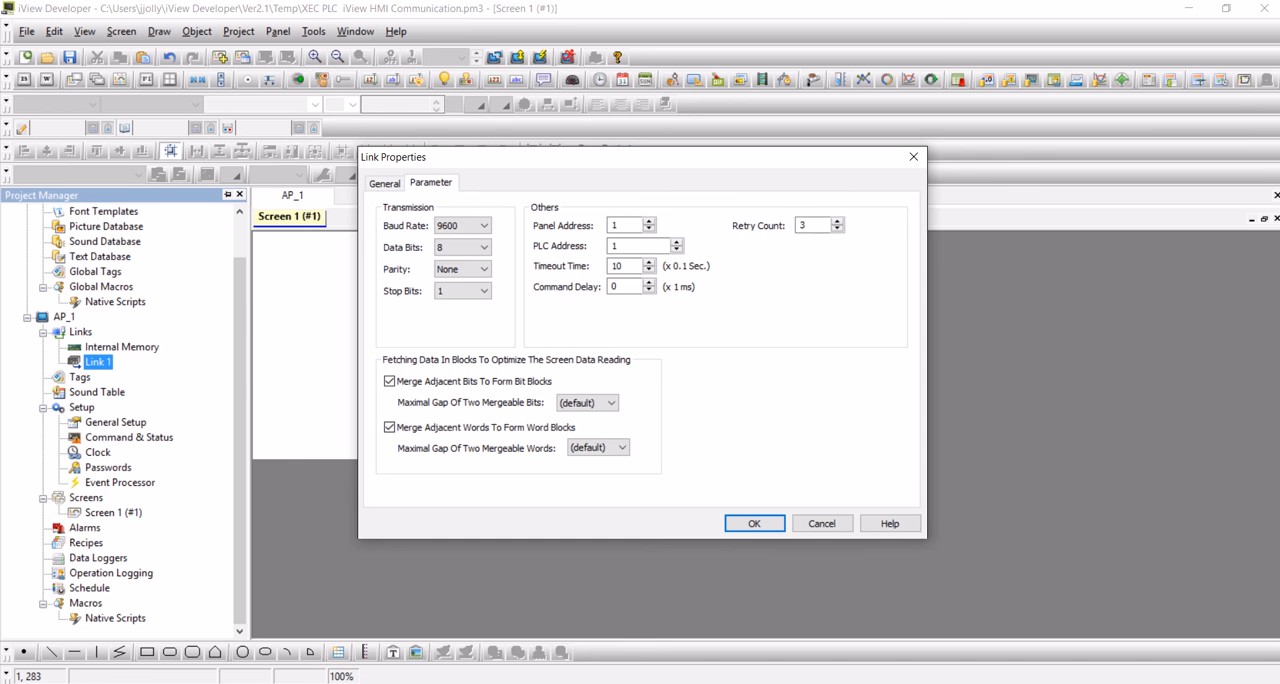
{"action": "left_click", "coordinate": [558, 682]}
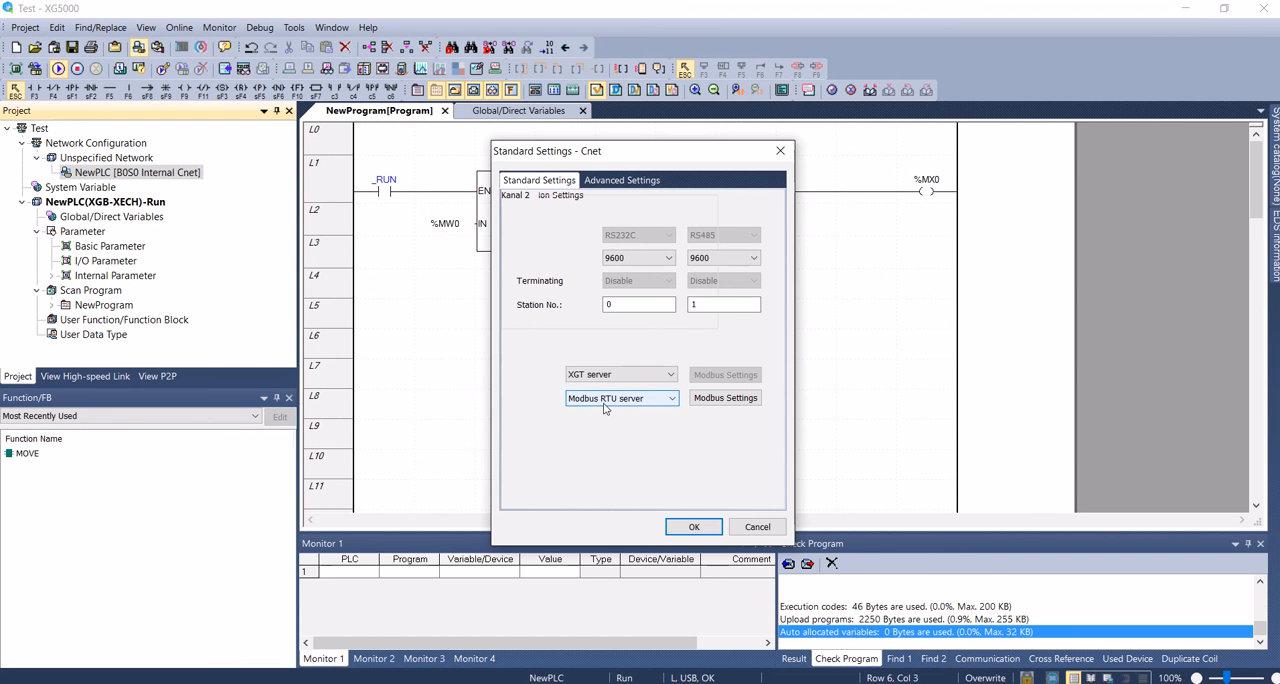
Select Modbus RTU server for Cnet channel 2 and accept word read area %MW0 and word write area %MW100.
{"action": "left_click", "coordinate": [646, 402]}
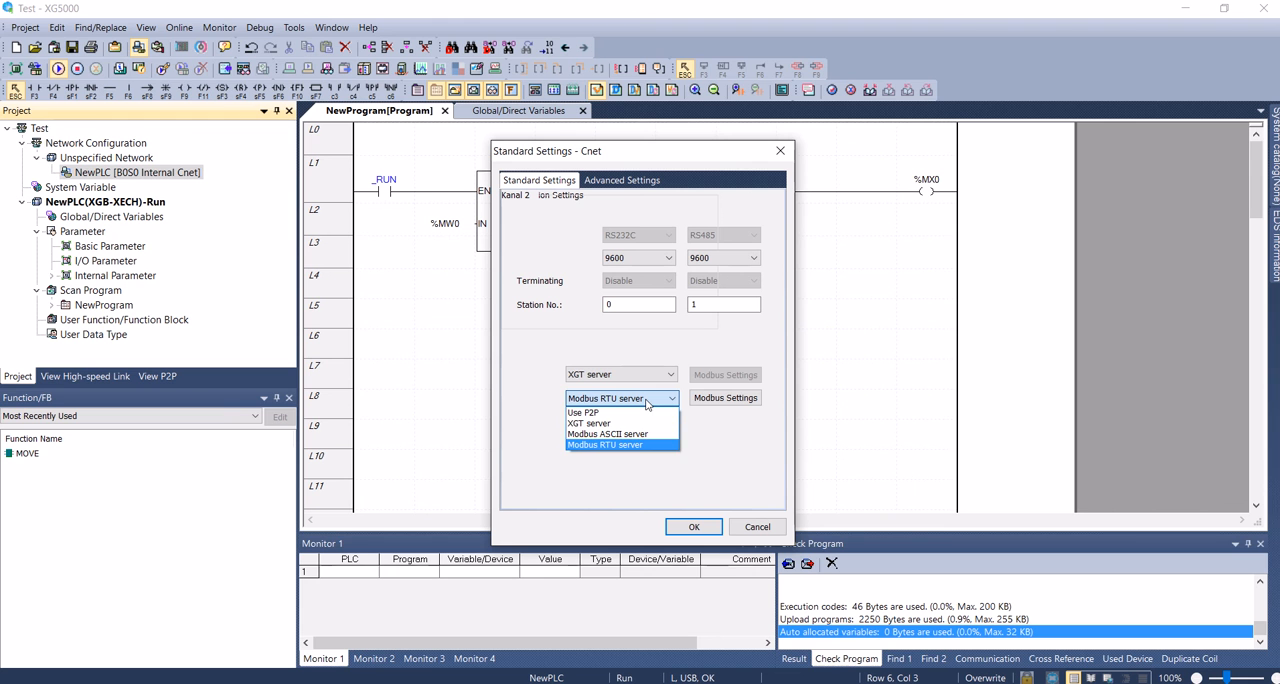
{"action": "left_click", "coordinate": [640, 446]}
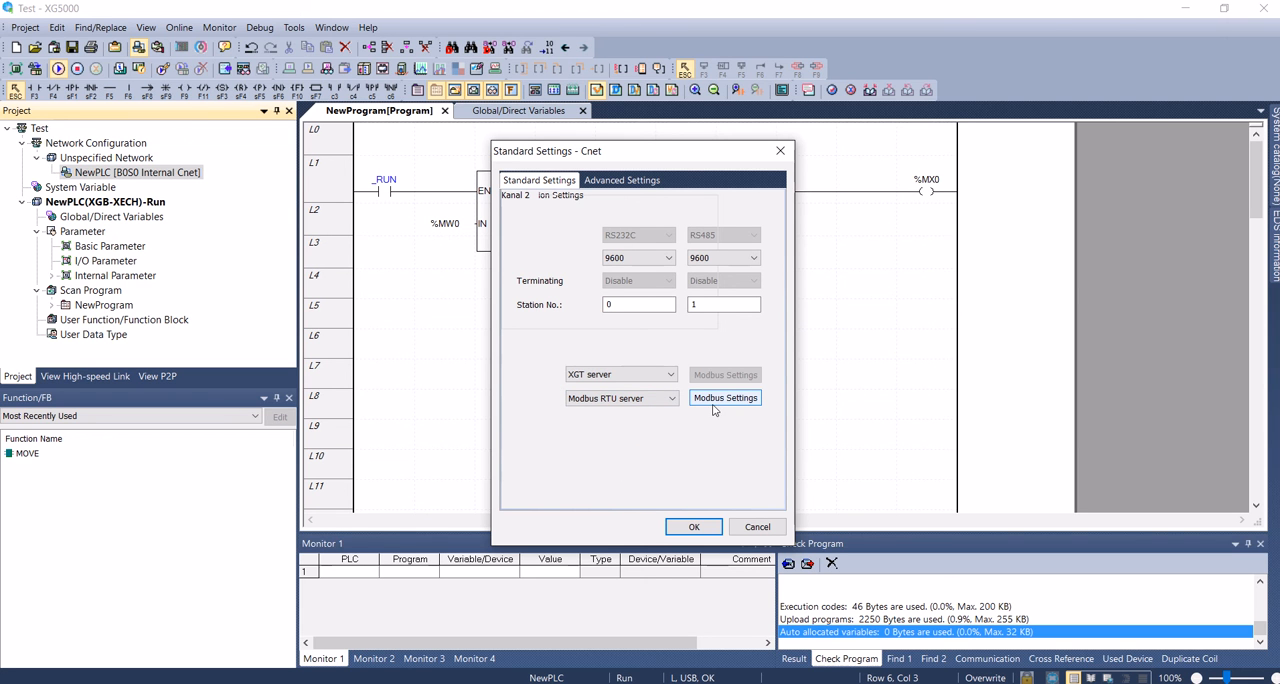
{"action": "left_click", "coordinate": [713, 401]}
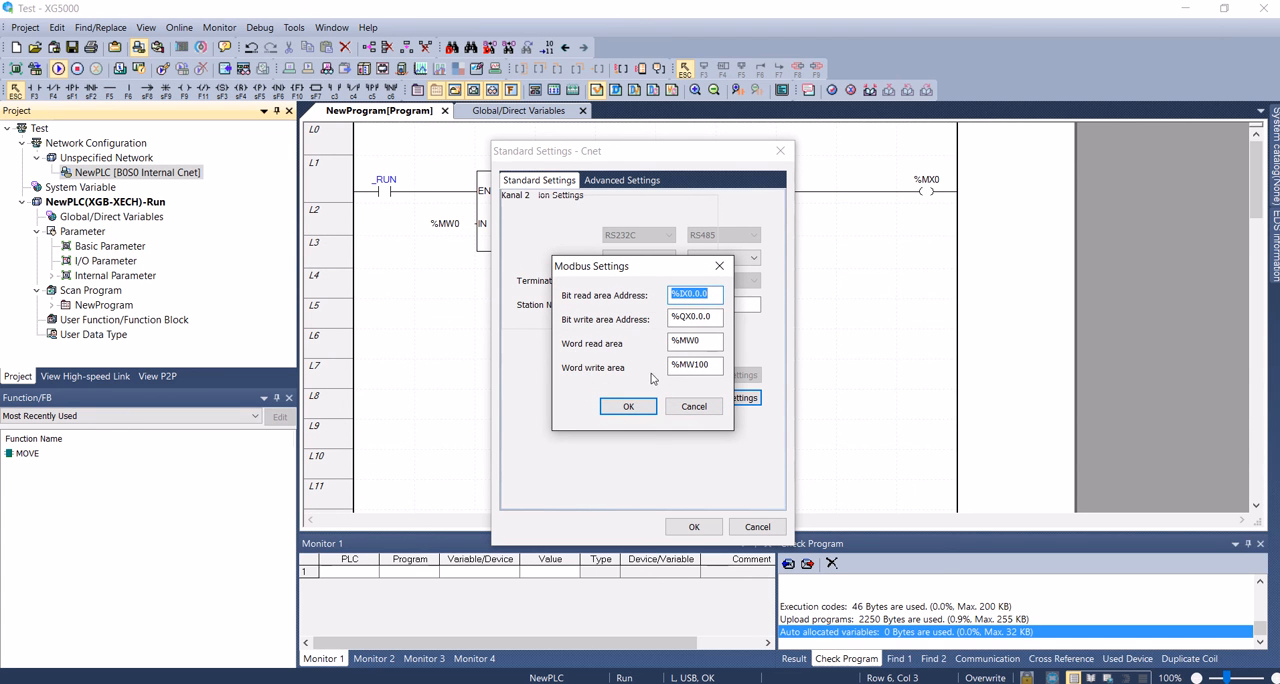
{"action": "double_click", "coordinate": [708, 341]}
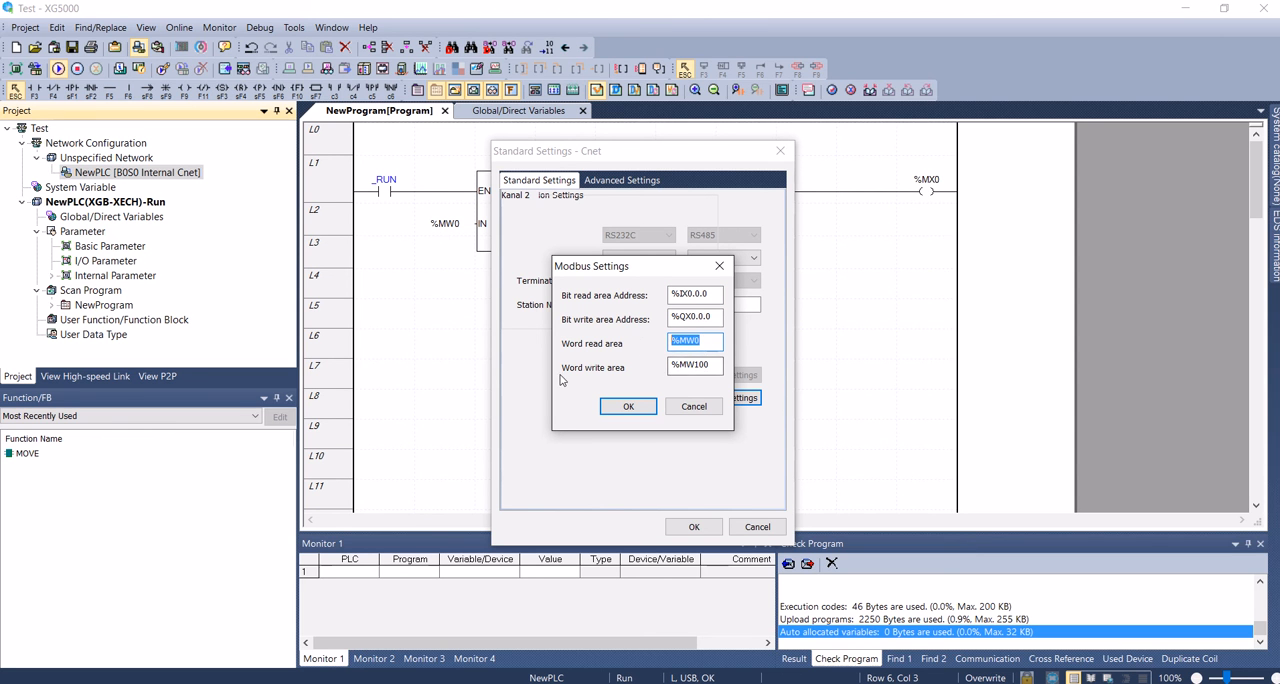
{"action": "double_click", "coordinate": [717, 368]}
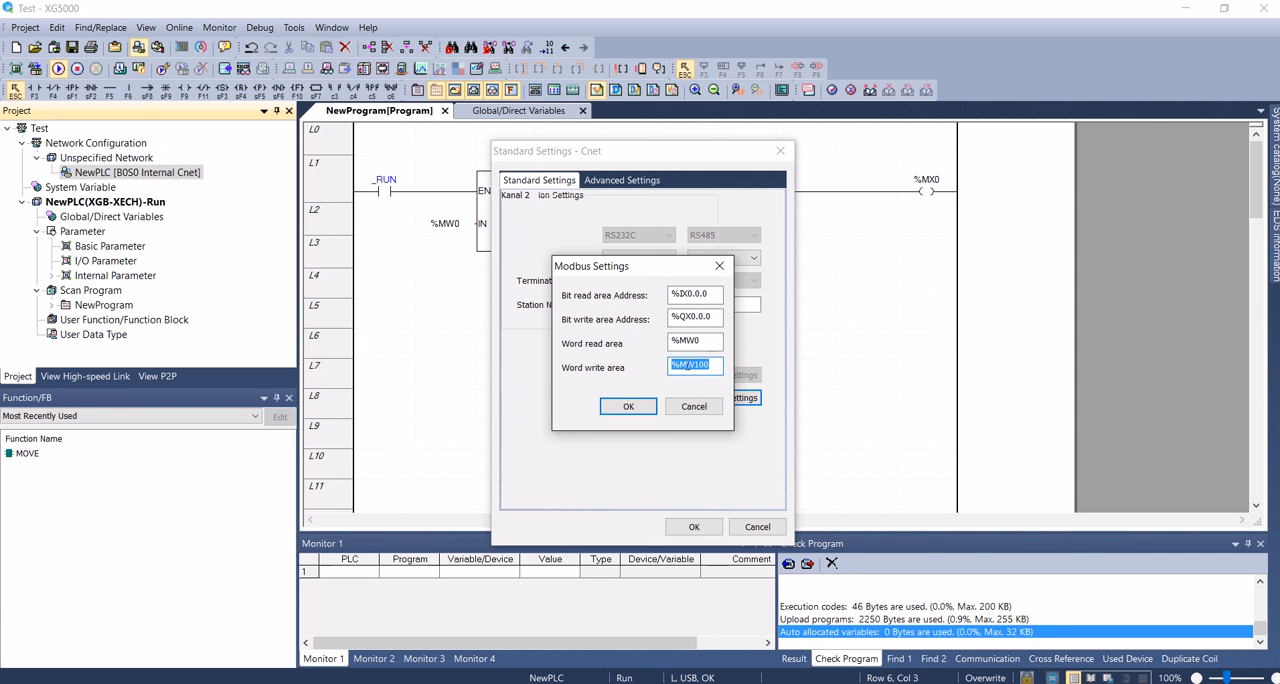
{"action": "left_click_drag", "start_coordinate": [680, 341], "coordinate": [703, 344]}
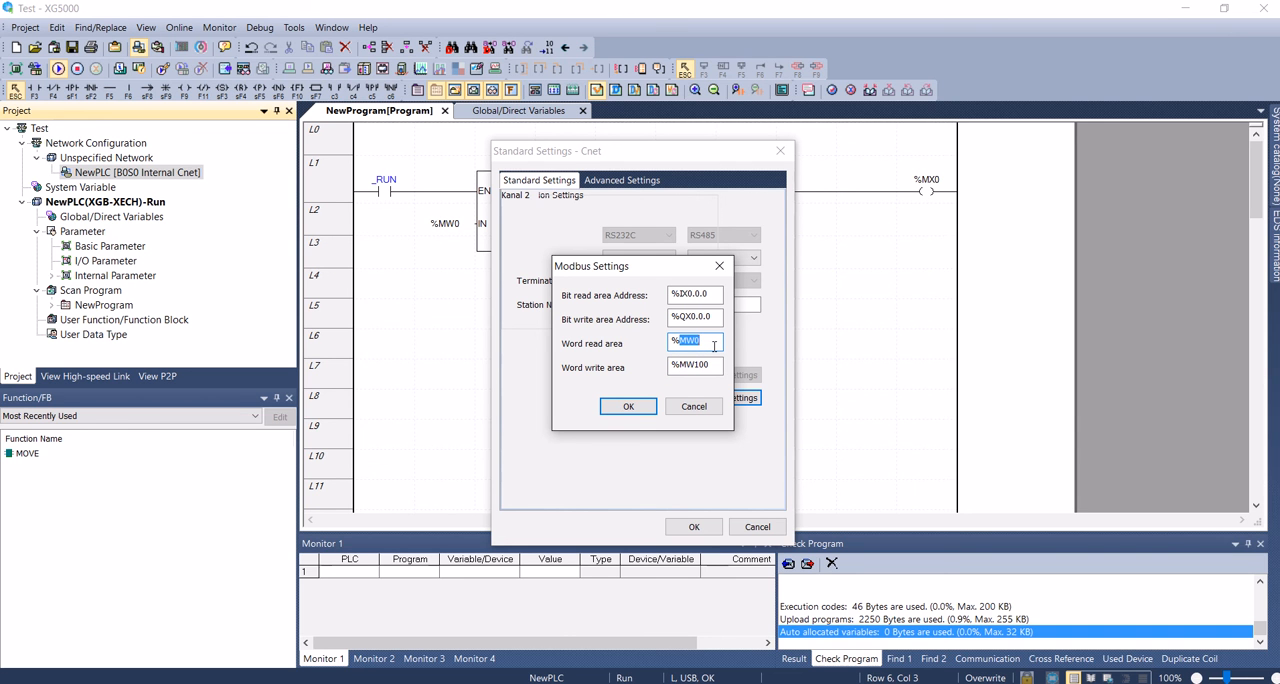
{"action": "left_click", "coordinate": [706, 364]}
{"action": "double_click", "coordinate": [706, 364]}
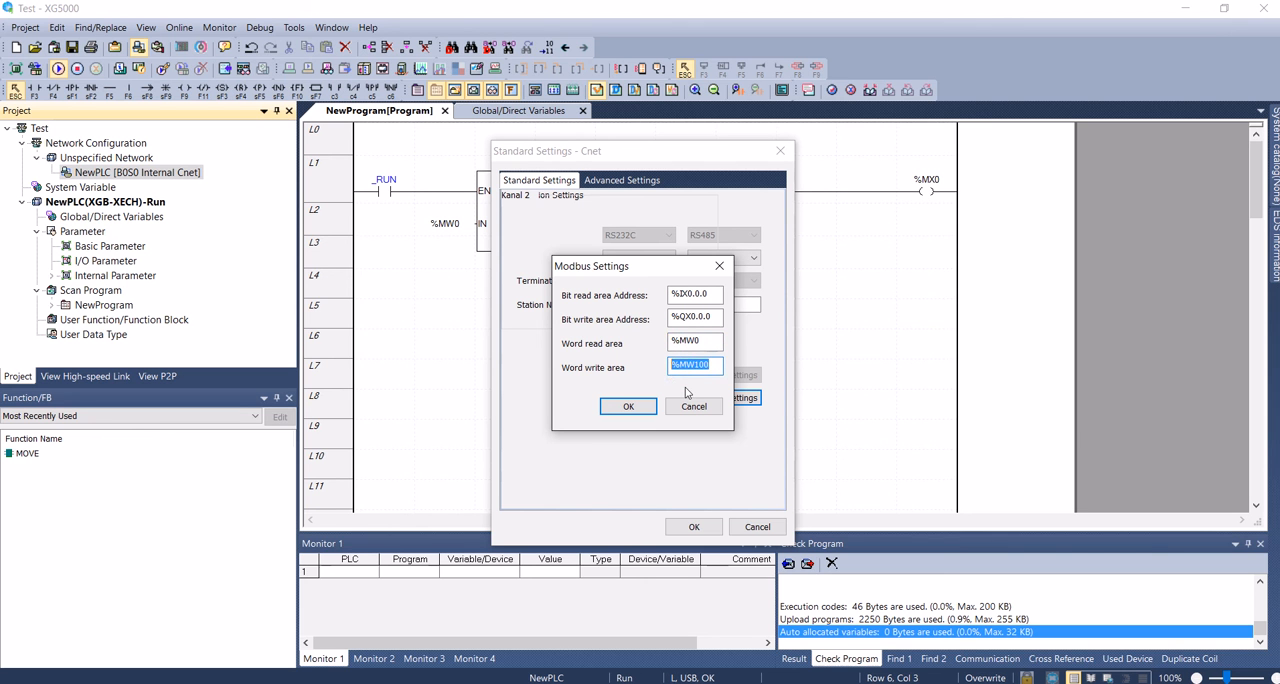
{"action": "left_click", "coordinate": [638, 407]}
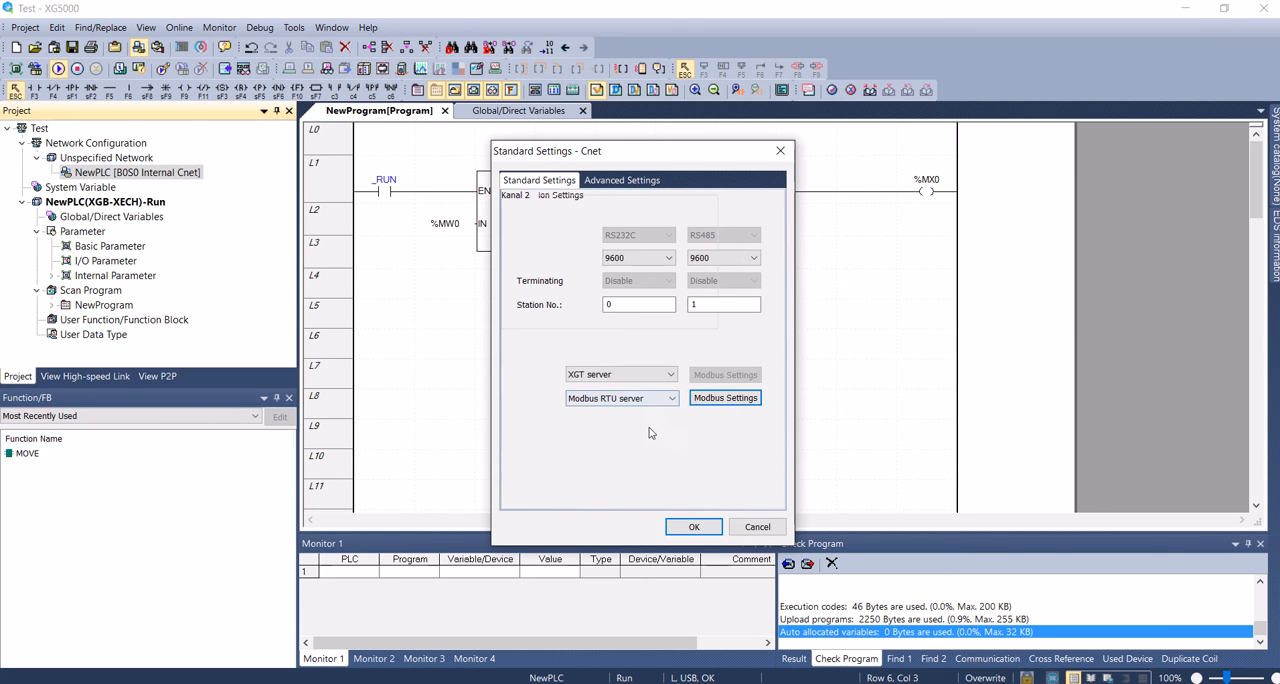
{"action": "left_click", "coordinate": [693, 527]}
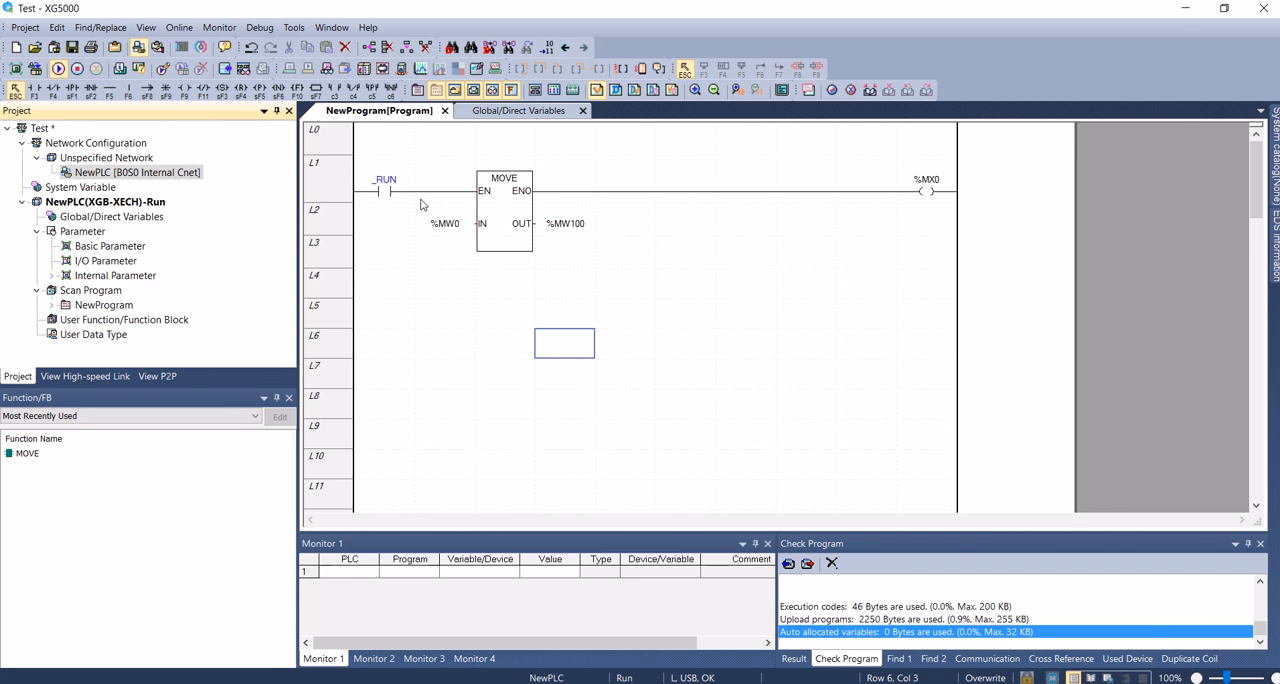
Write the parameters and program to the PLC in stop mode, and return it to Run mode.
{"action": "left_click", "coordinate": [179, 27]}
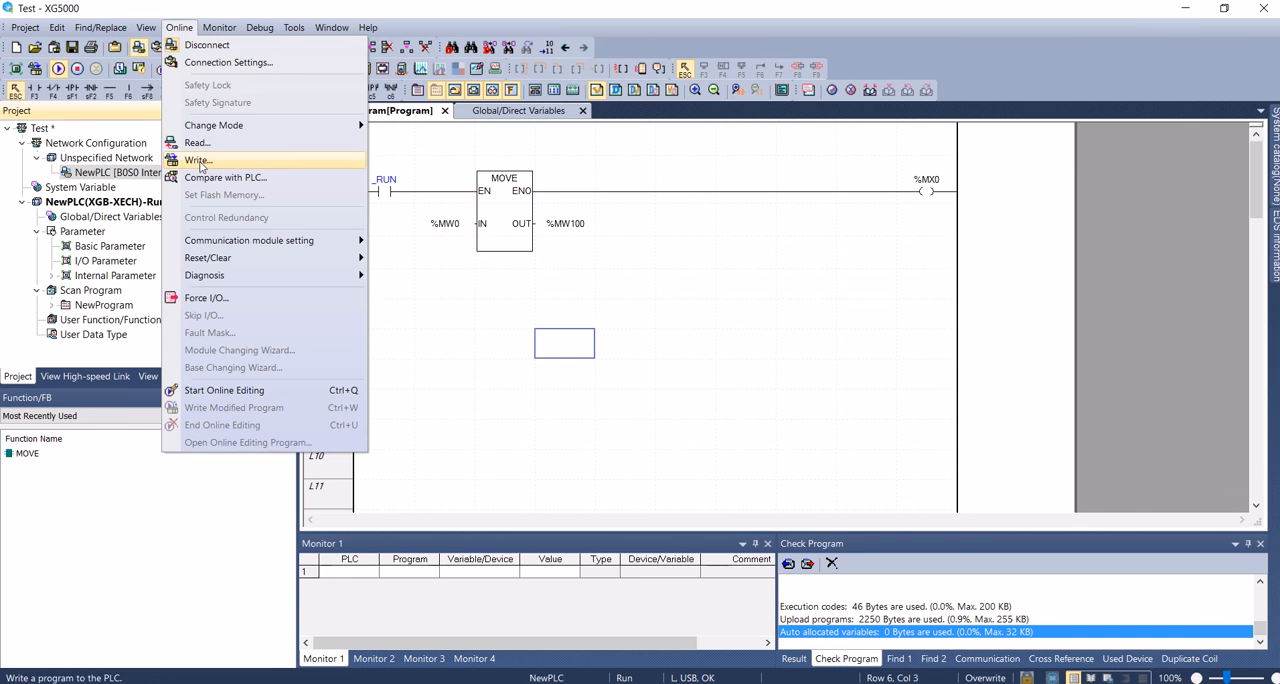
{"action": "left_click", "coordinate": [203, 156]}
{"action": "left_click", "coordinate": [774, 197]}
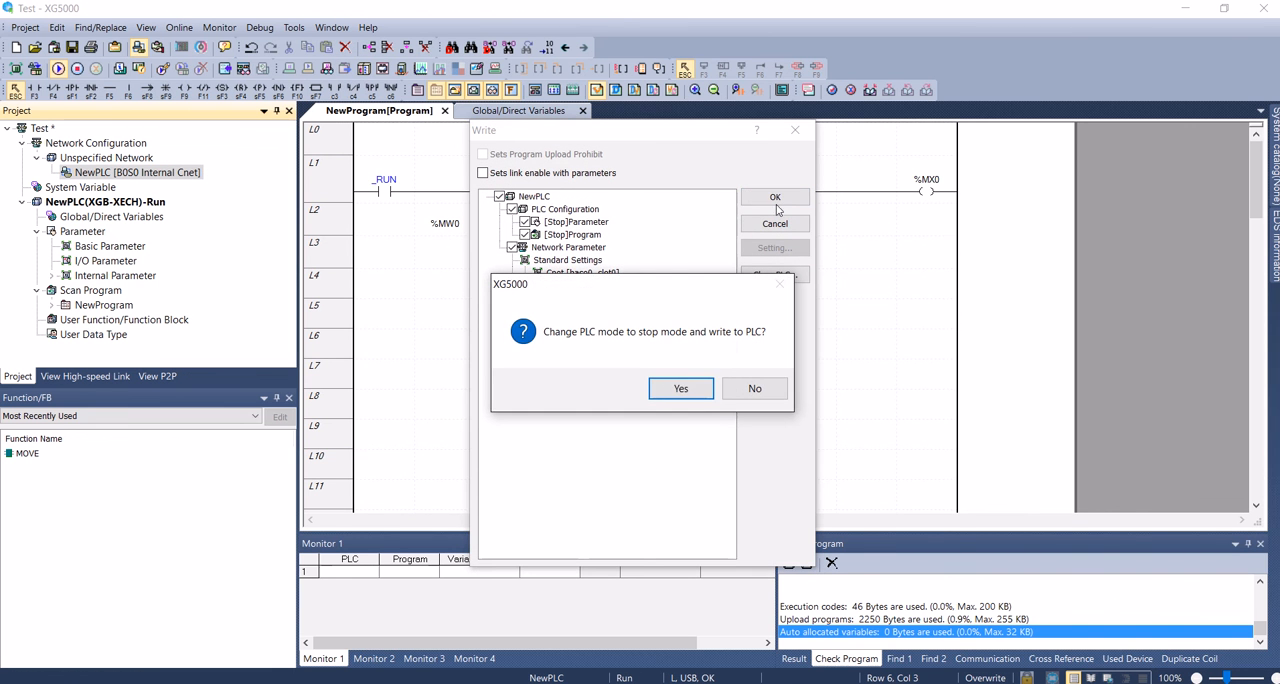
{"action": "left_click", "coordinate": [686, 391]}
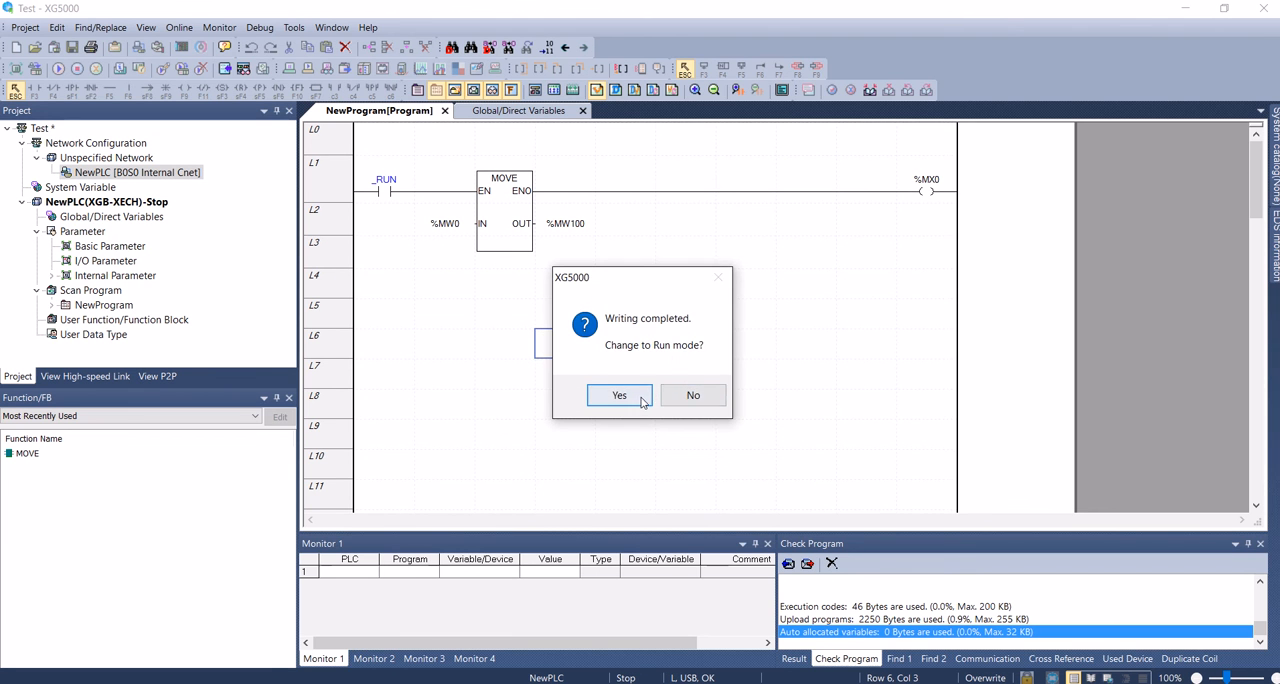
{"action": "left_click", "coordinate": [620, 396]}
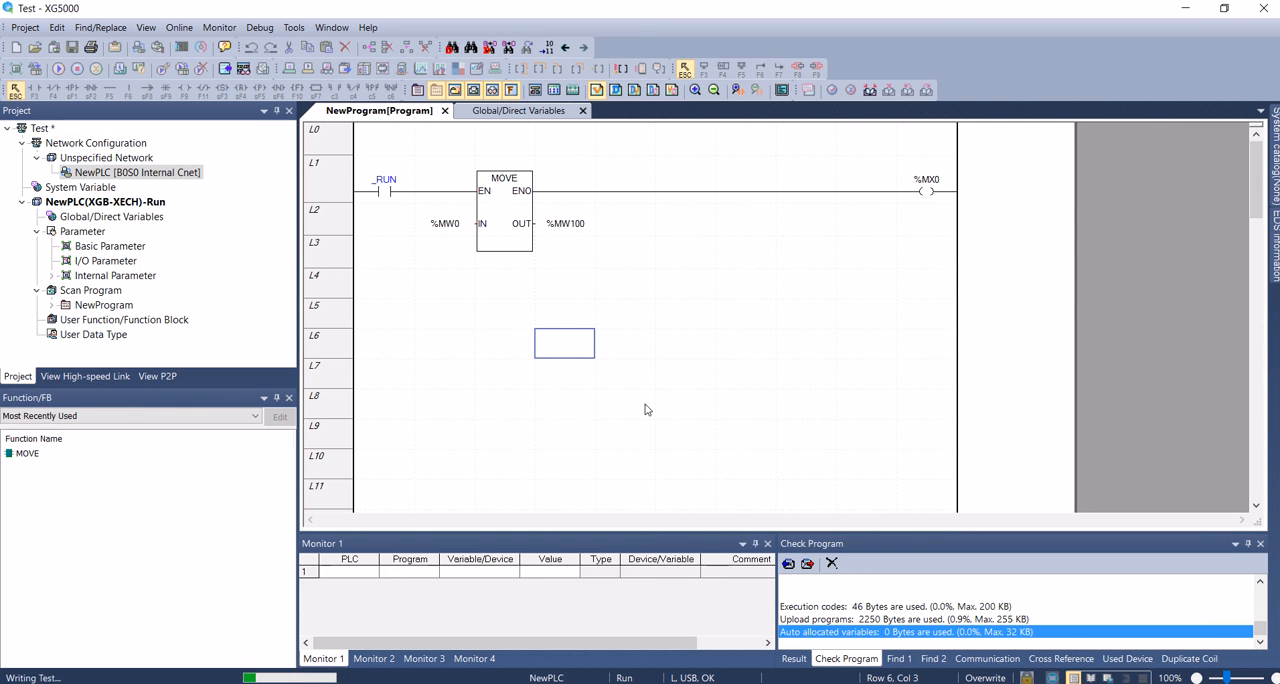
Open Device Monitoring for the M memory area and reposition its window over the workspace.
{"action": "left_click", "coordinate": [224, 29]}
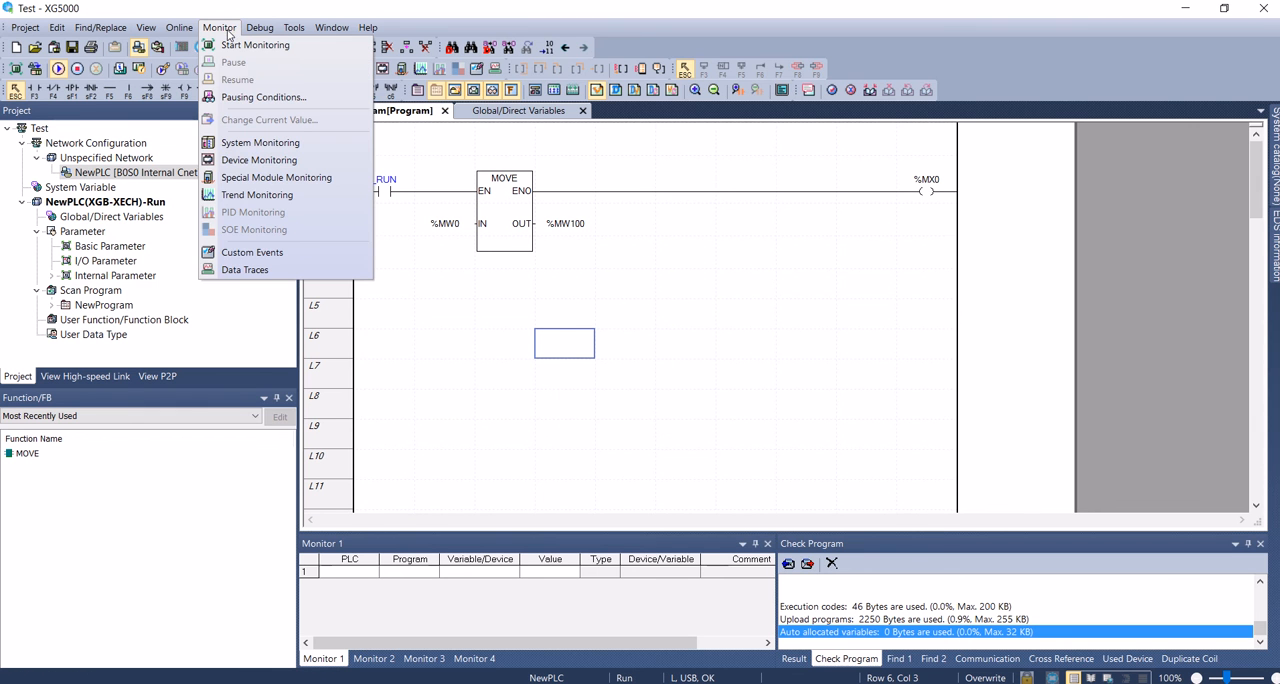
{"action": "left_click", "coordinate": [258, 160]}
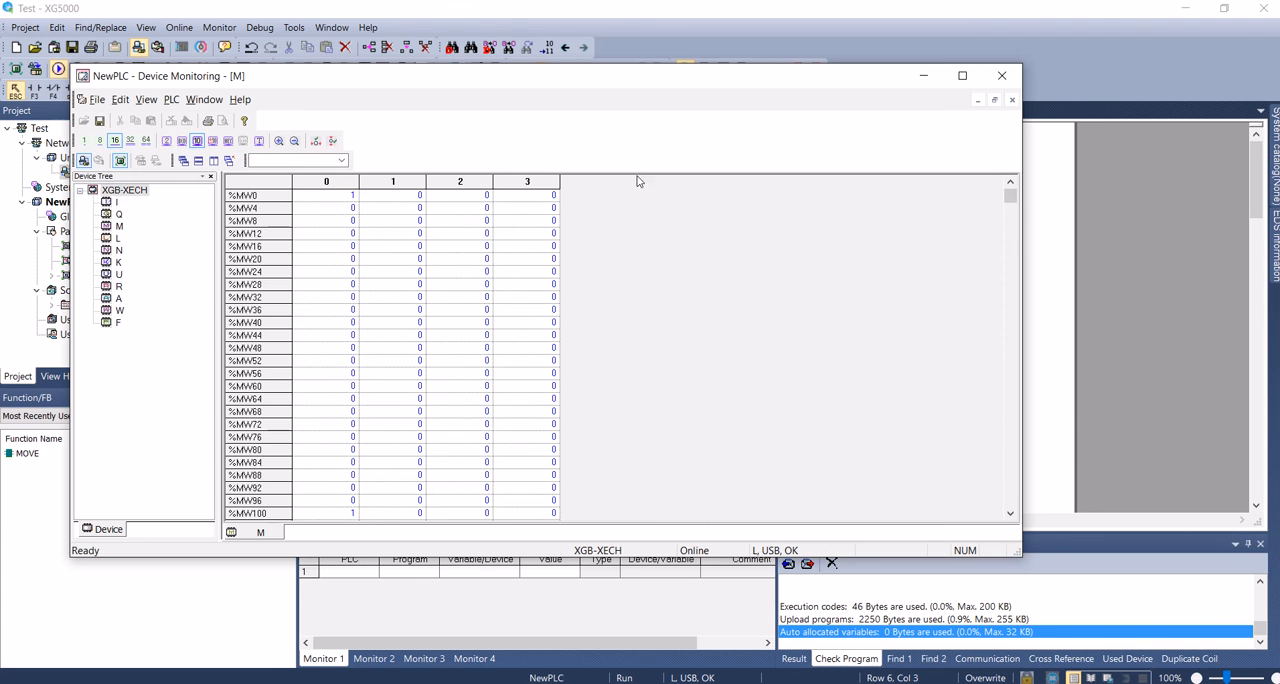
{"action": "left_click", "coordinate": [119, 226]}
{"action": "left_click_drag", "start_coordinate": [406, 82], "coordinate": [810, 296]}
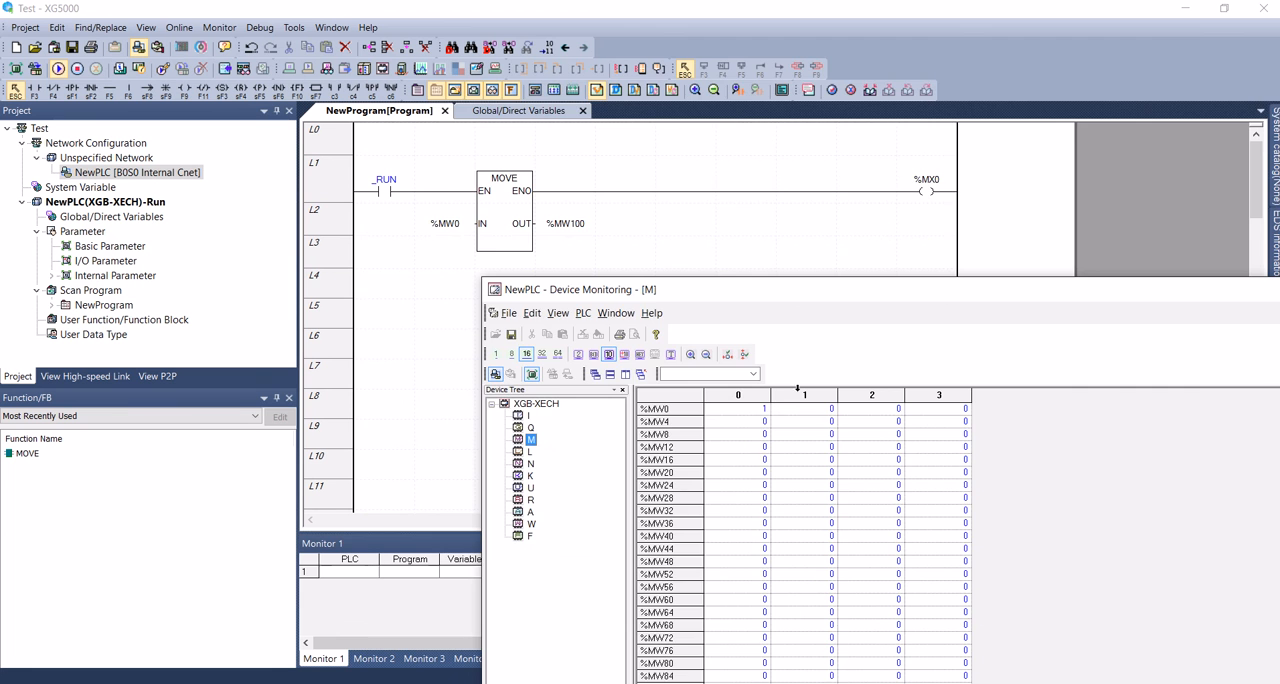
{"action": "left_click_drag", "start_coordinate": [805, 289], "coordinate": [751, 83]}
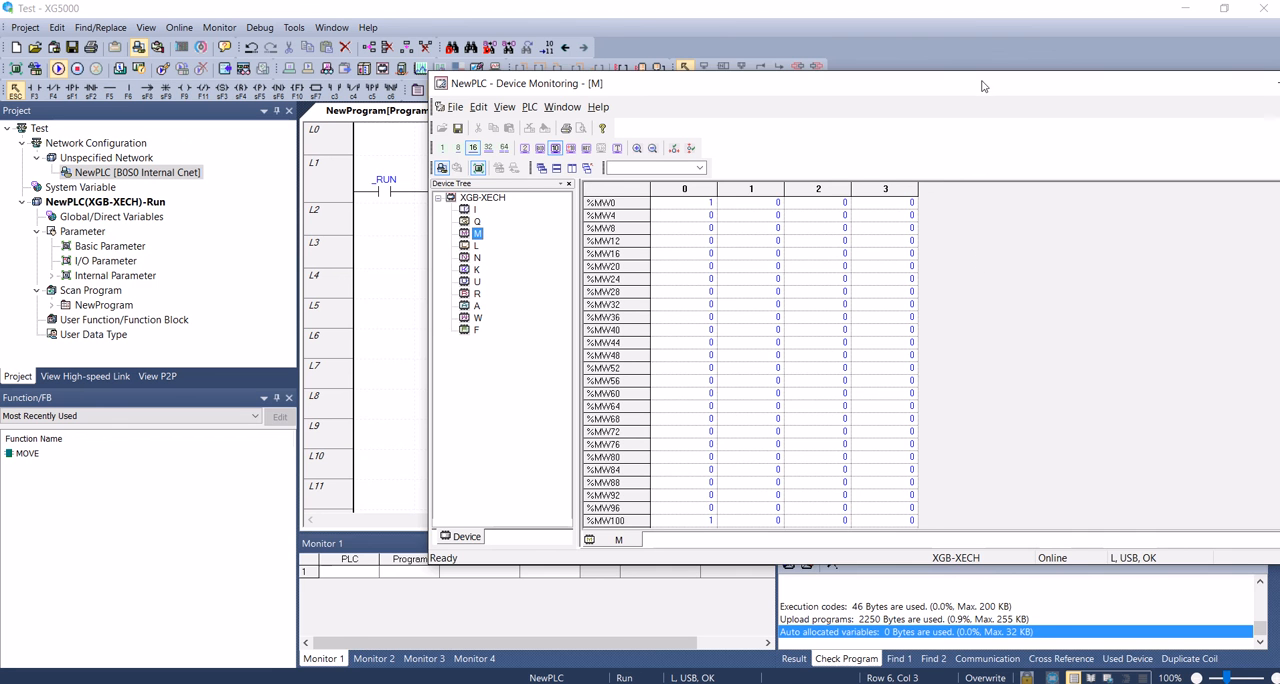
{"action": "left_click_drag", "start_coordinate": [991, 96], "coordinate": [817, 198]}
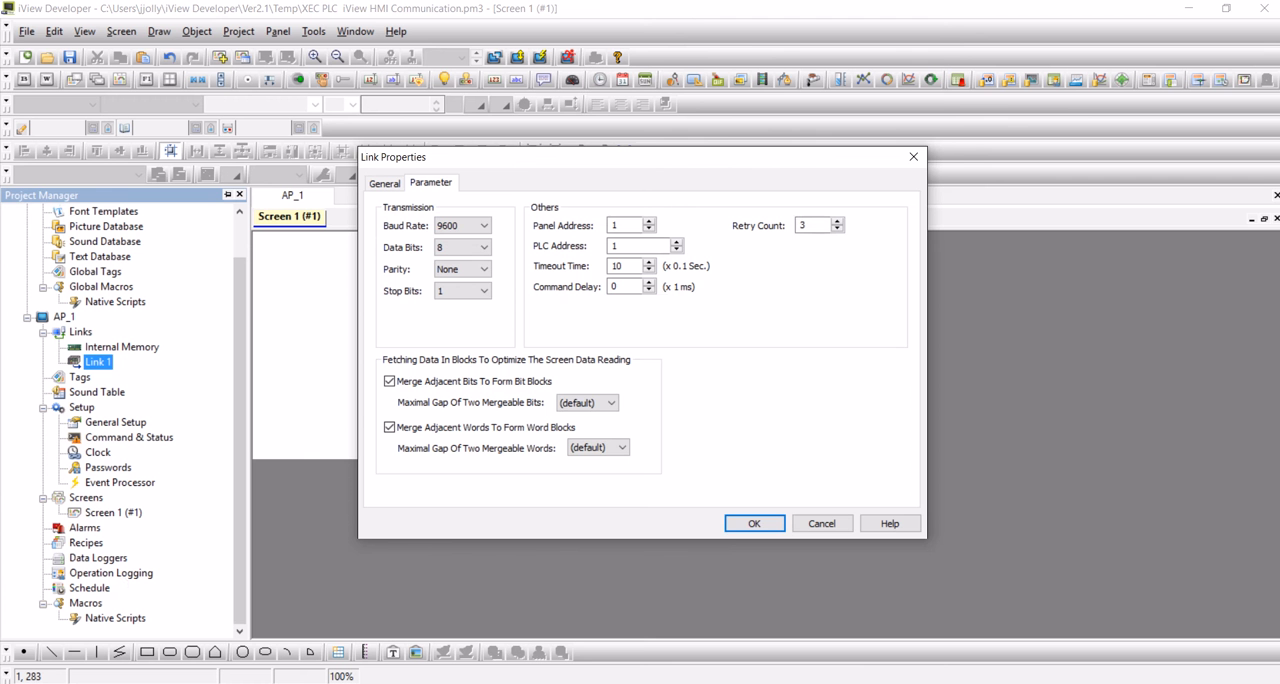
Accept the Link 1 properties in iView Developer, return to Device Monitoring and set %MW1 to 125.
{"action": "left_click", "coordinate": [754, 523]}
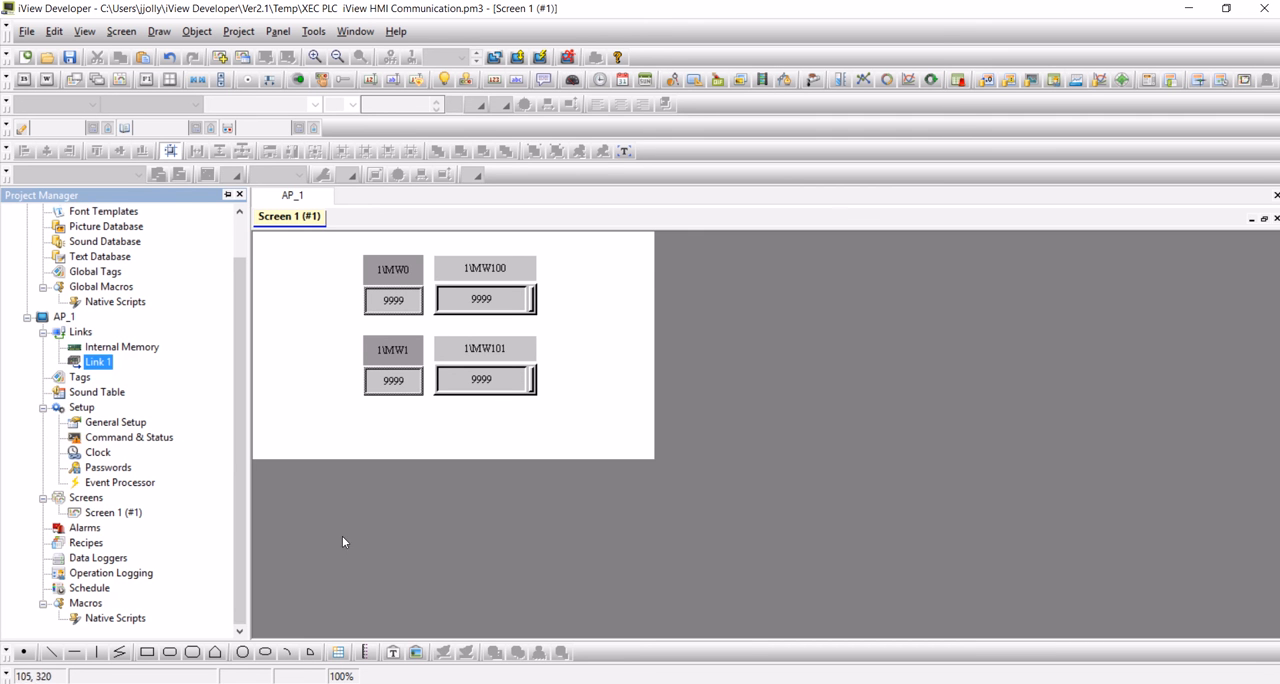
{"action": "key", "text": "alt+Tab"}
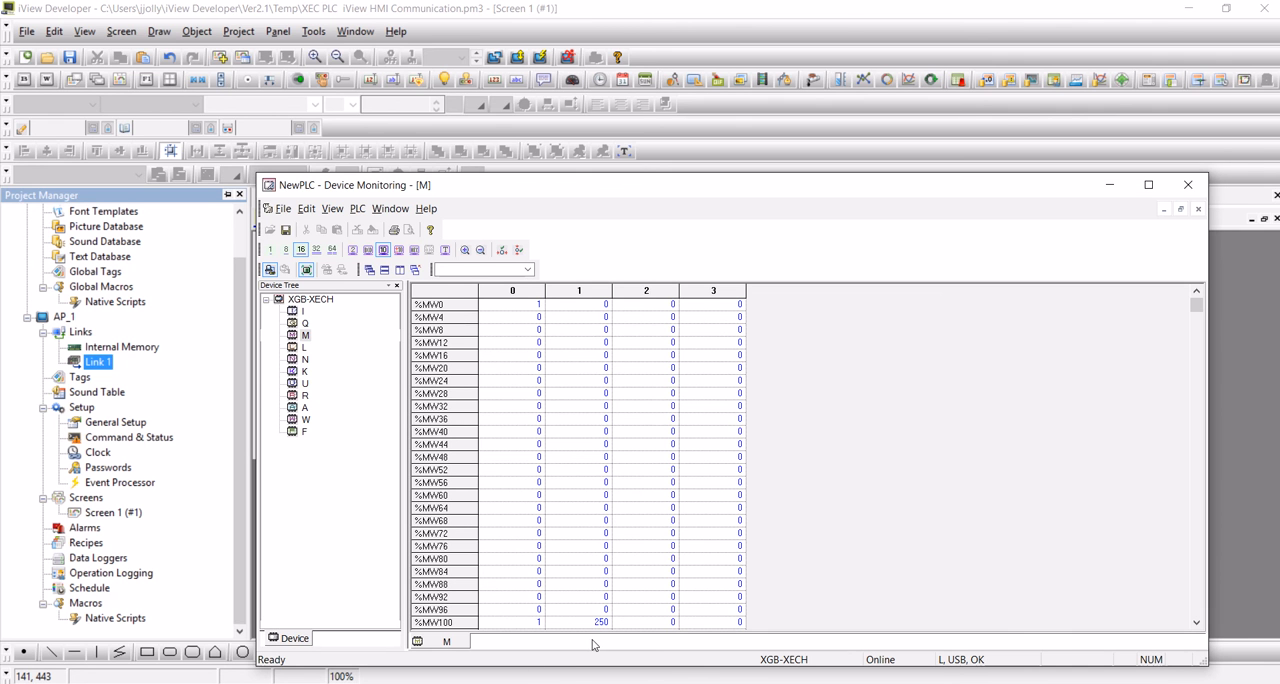
{"action": "double_click", "coordinate": [594, 308]}
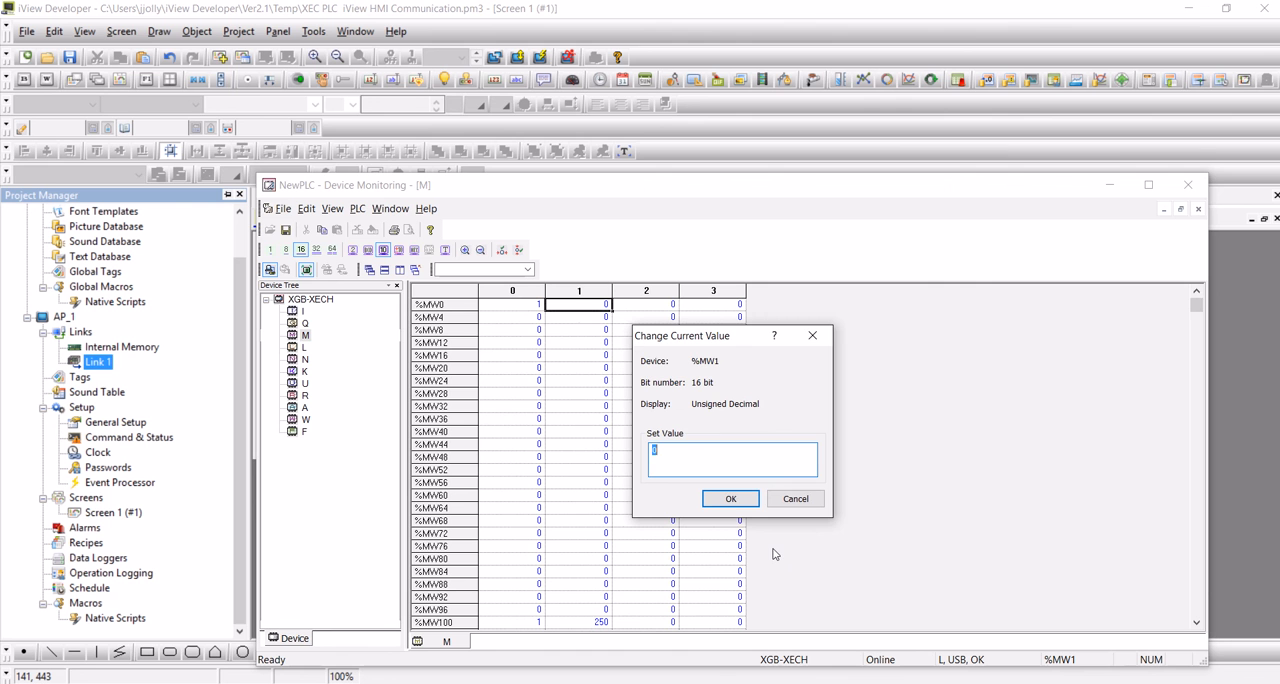
{"action": "type", "text": "125"}
{"action": "key", "text": "Return"}
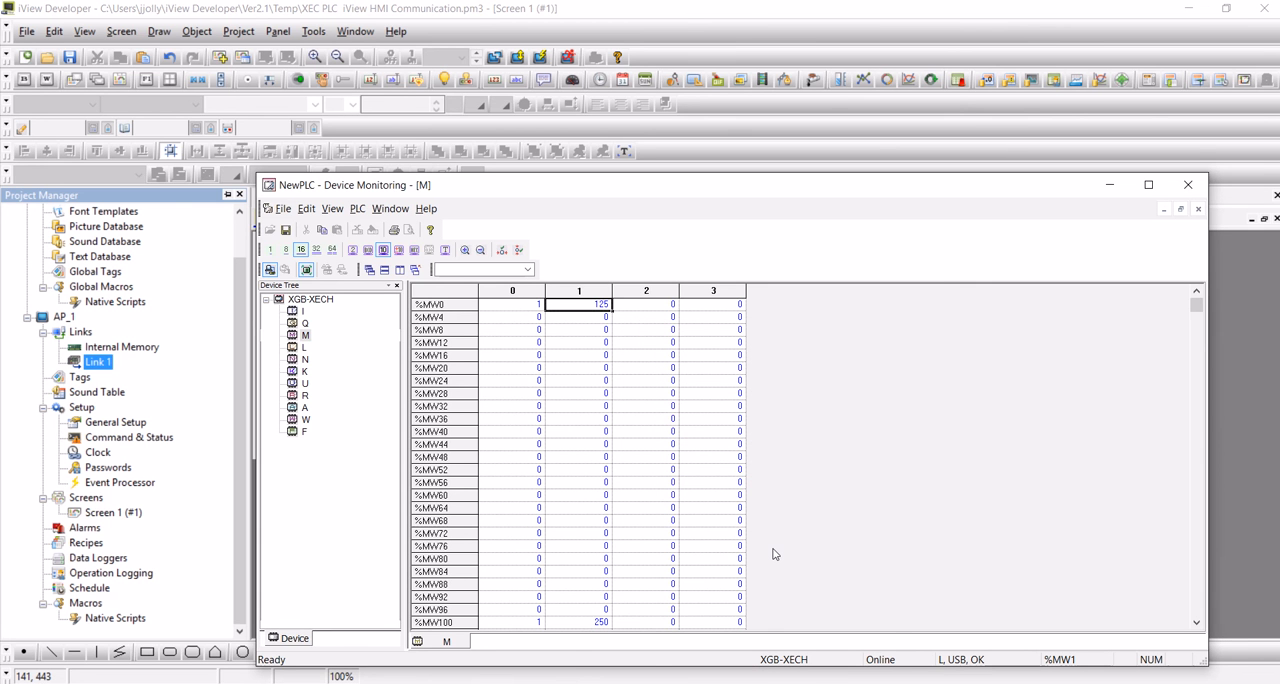